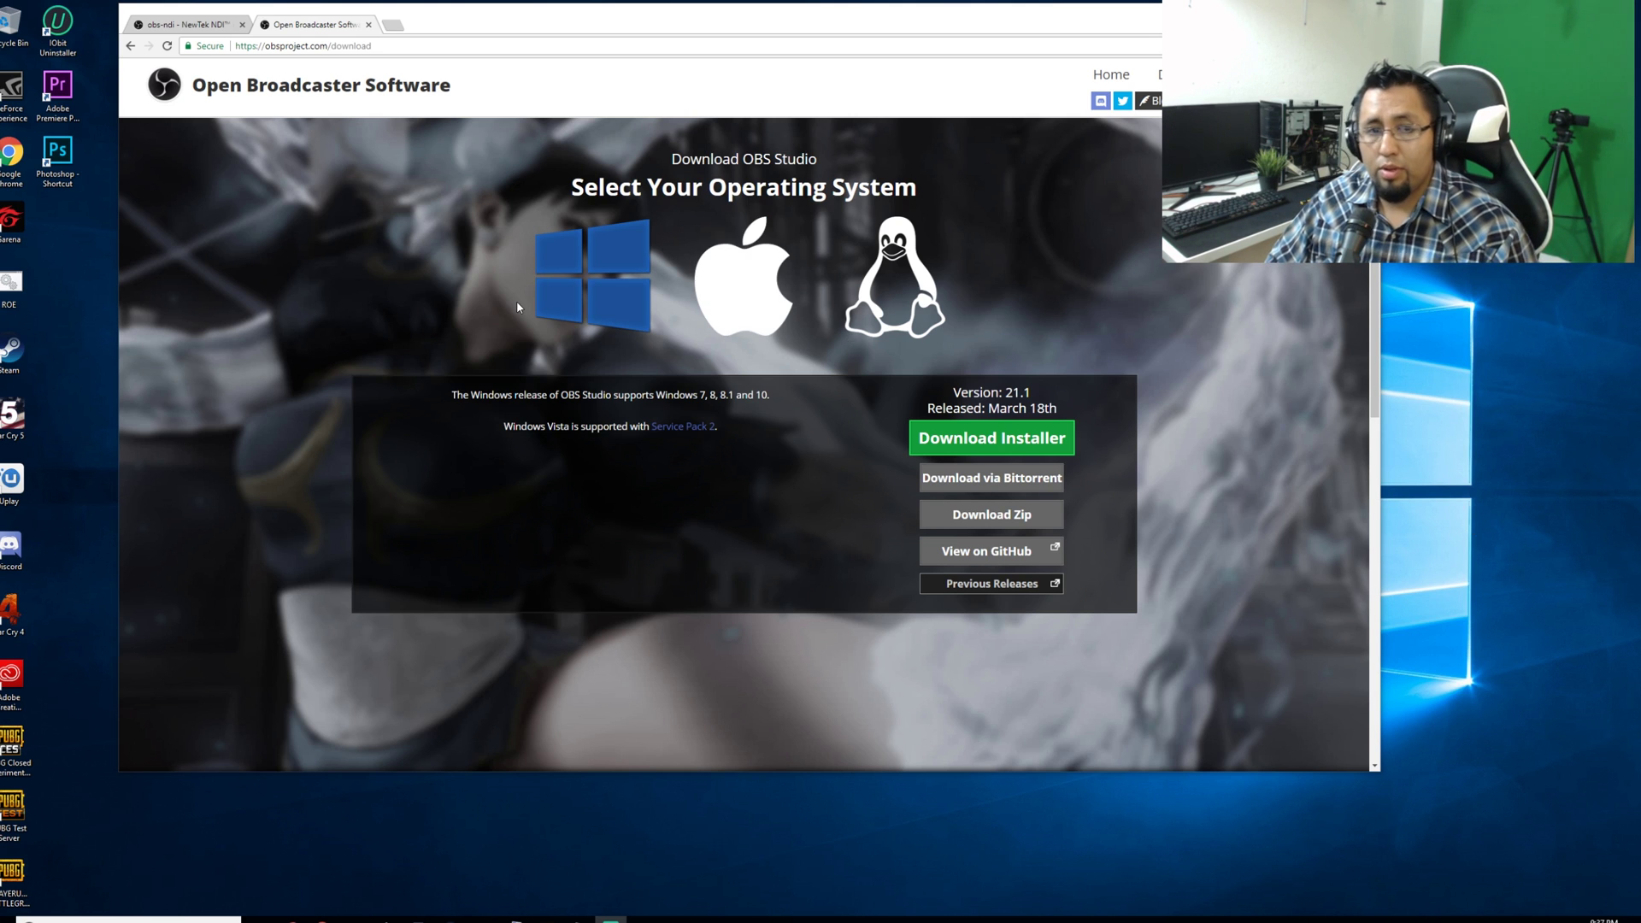
Follow the obs-ndi plugin page's Download Now link to the GitHub obs-ndi 4.3.0 release.
click(188, 24)
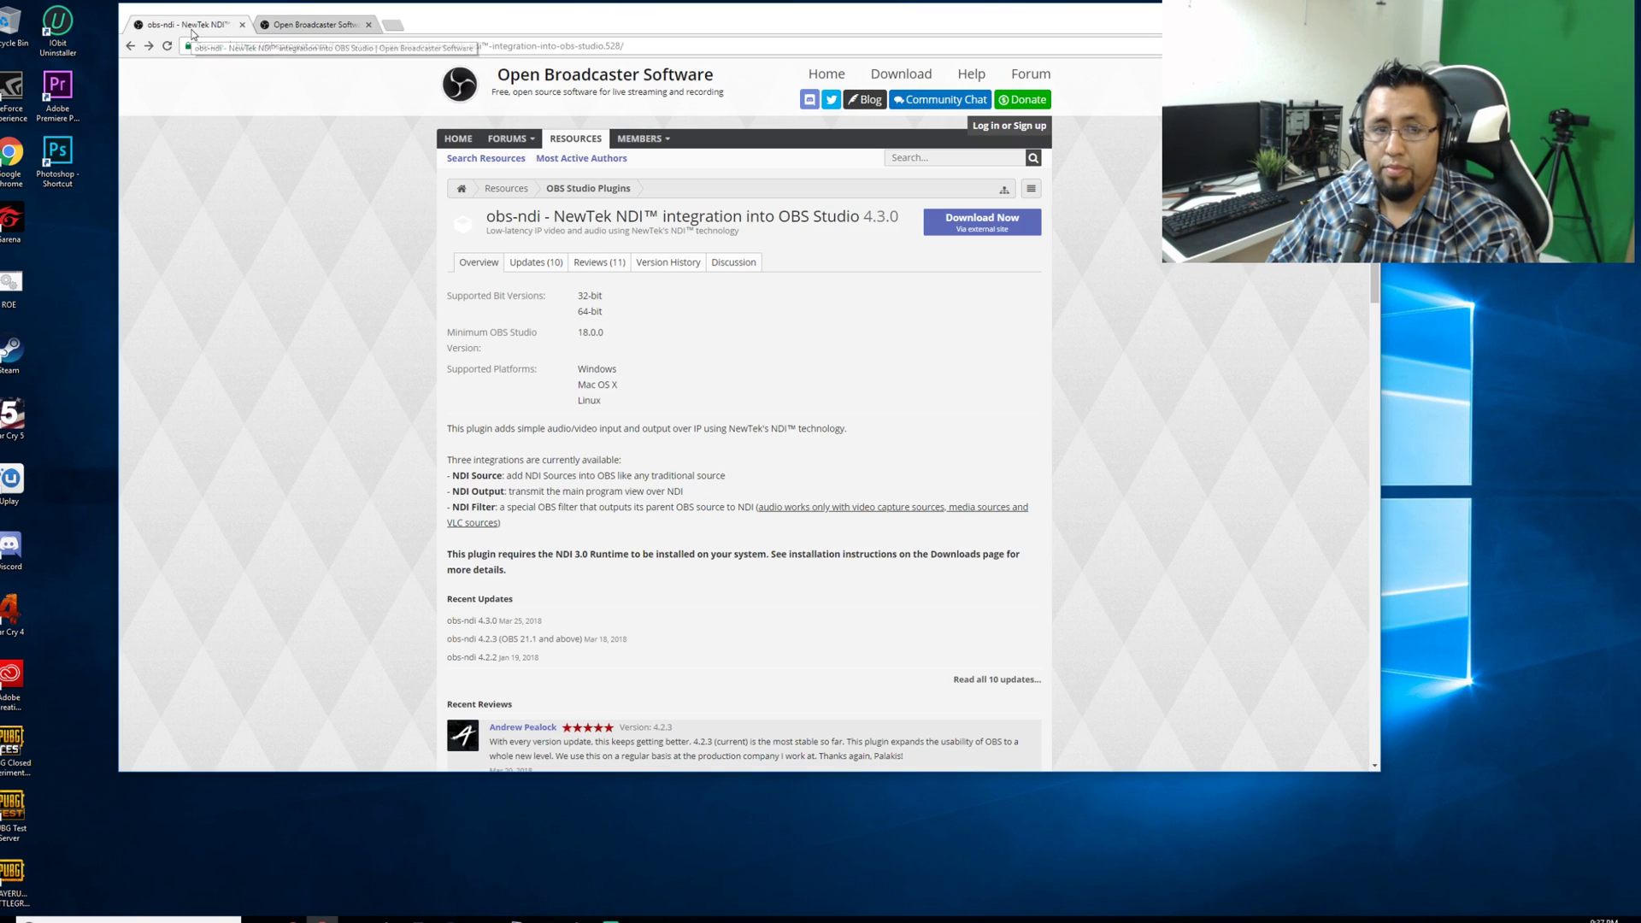
click(312, 23)
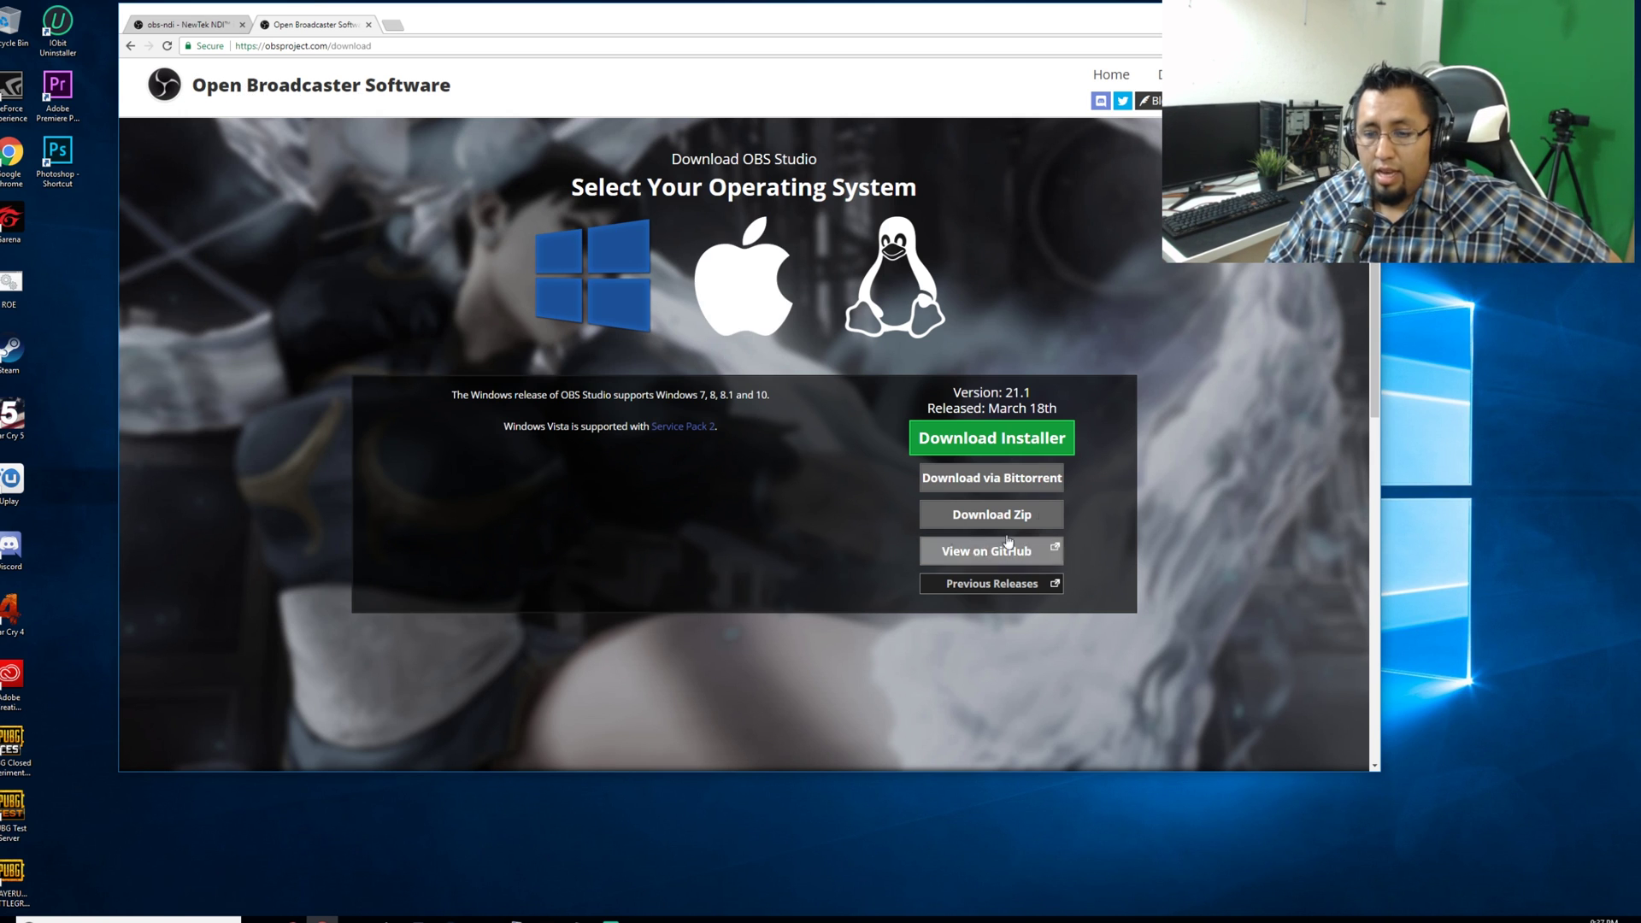
click(179, 25)
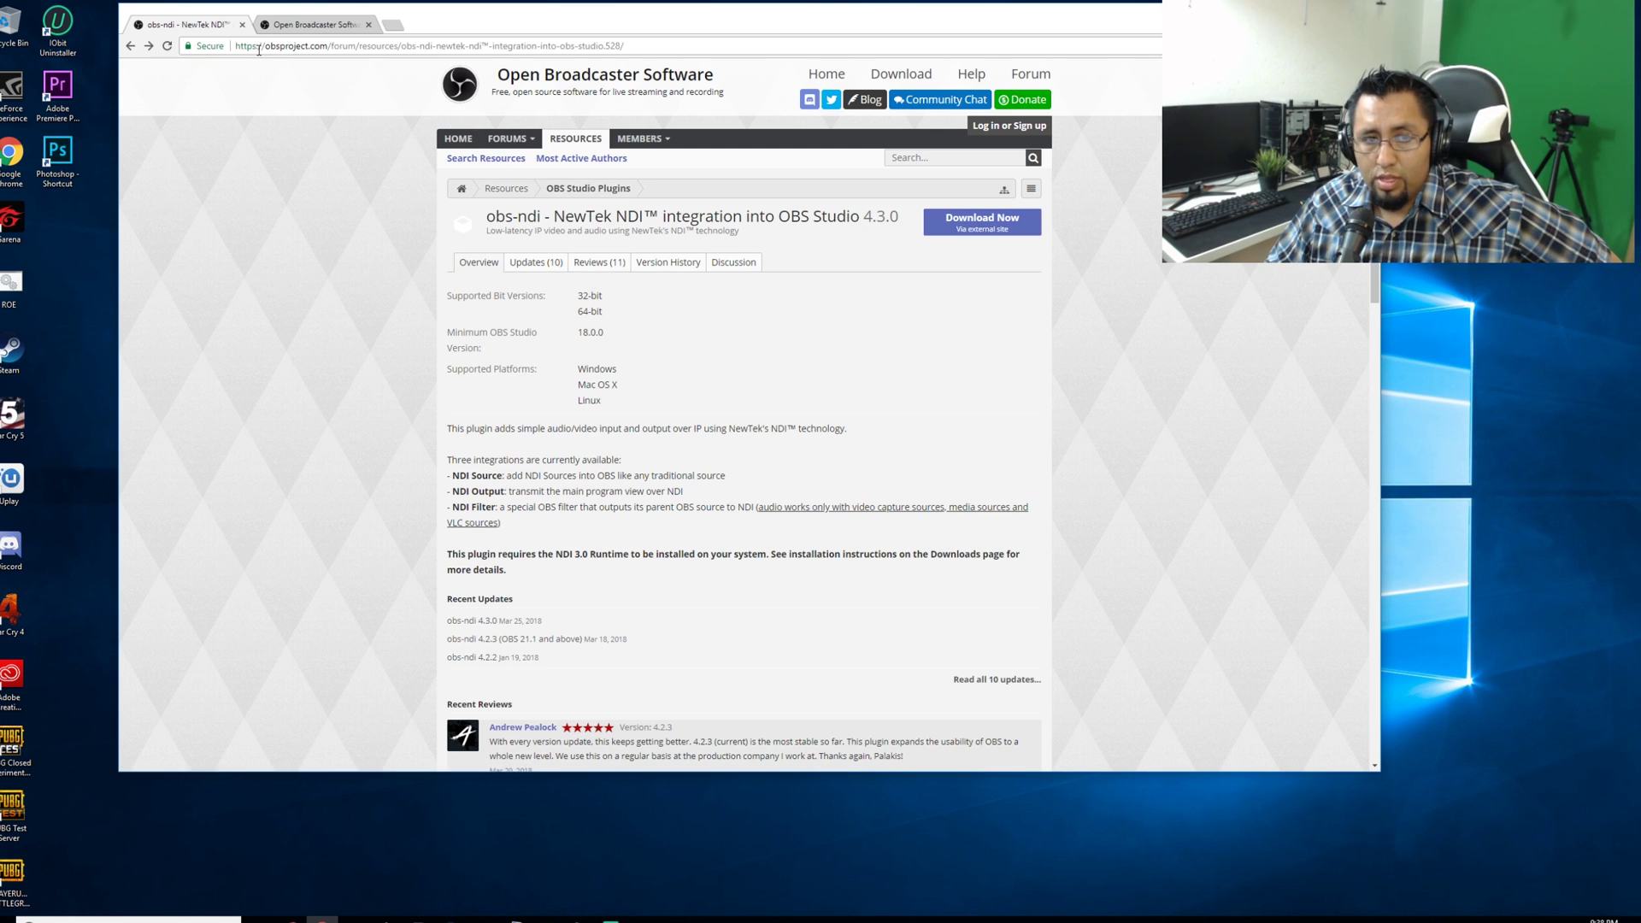
click(994, 228)
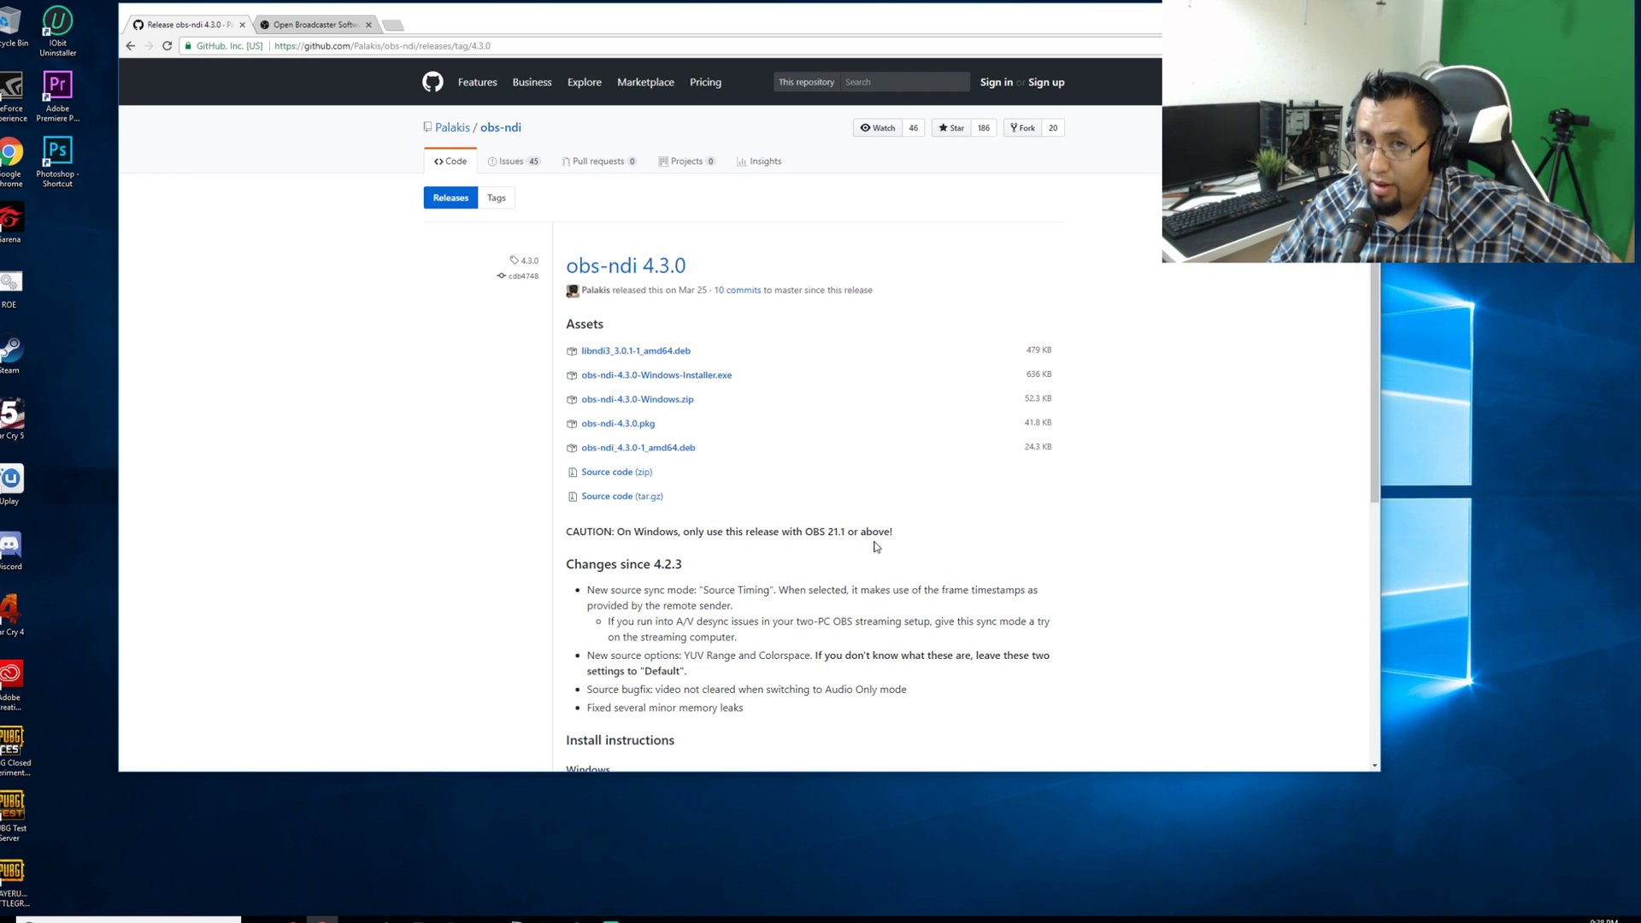
Open the Downloads folder containing the obs-ndi 4.3.0 and OBS Studio 21.1 installers.
click(312, 26)
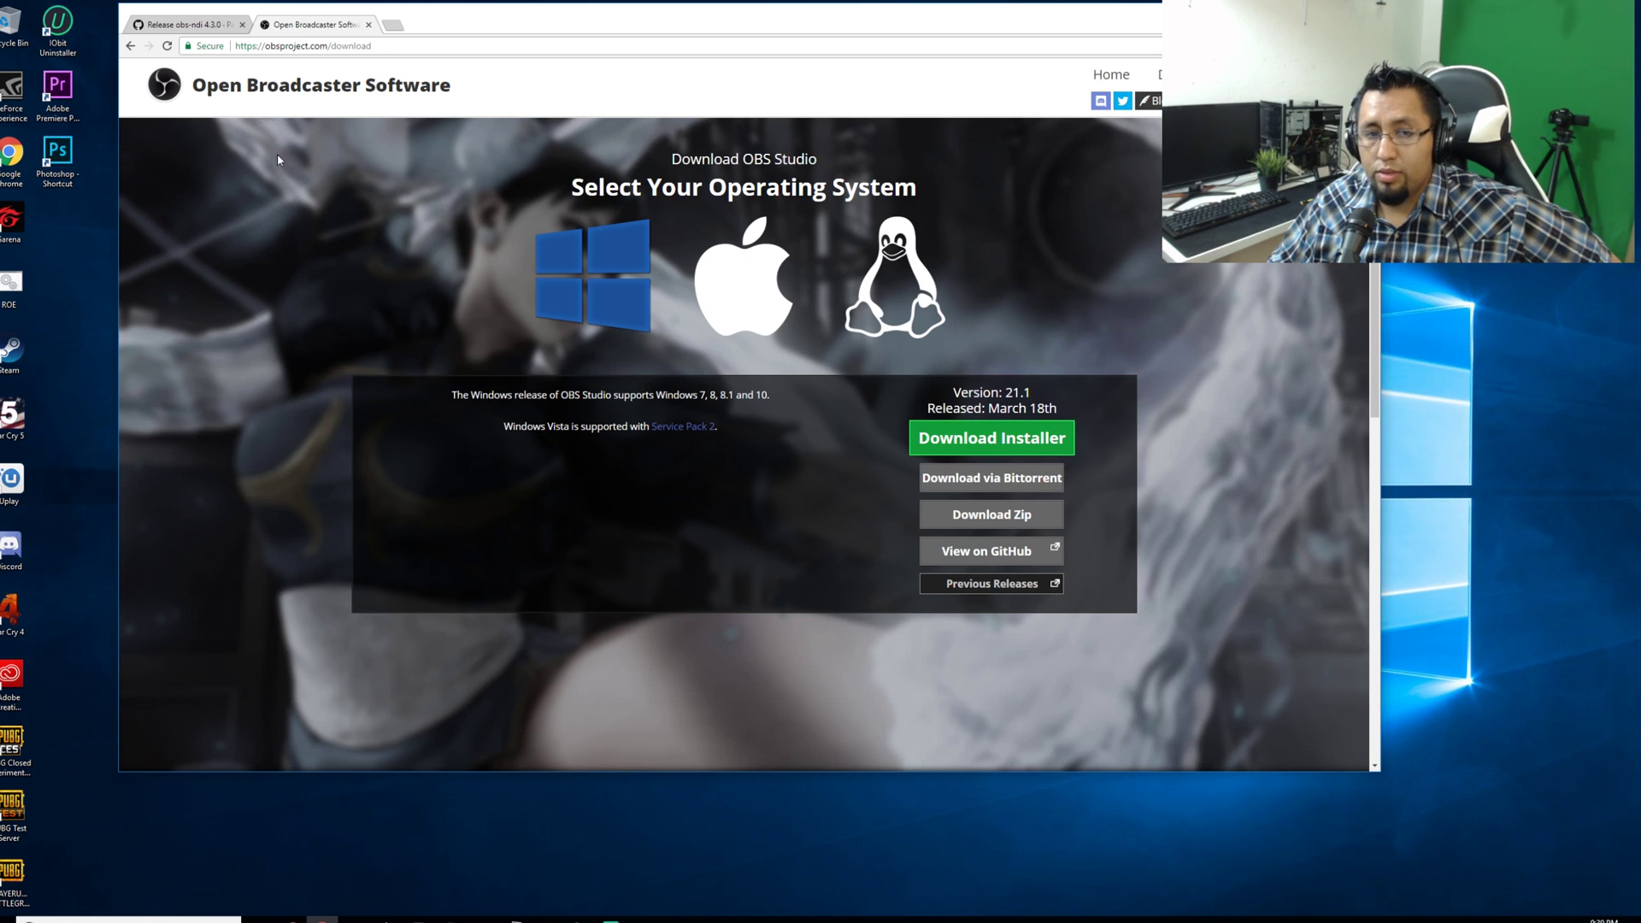
click(180, 23)
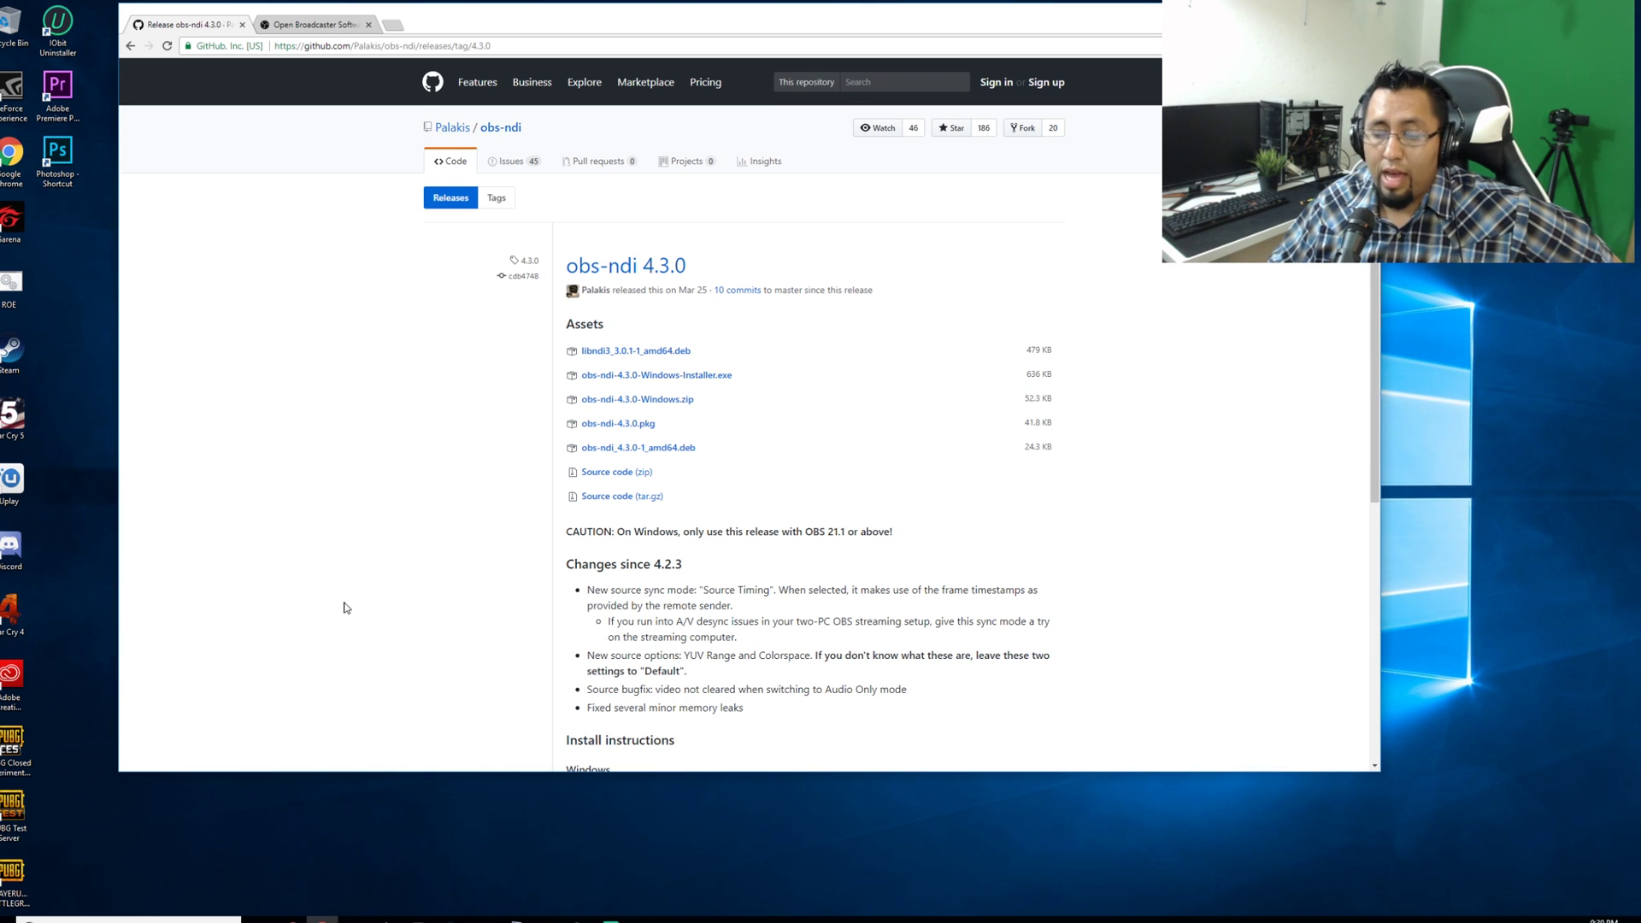
click(354, 920)
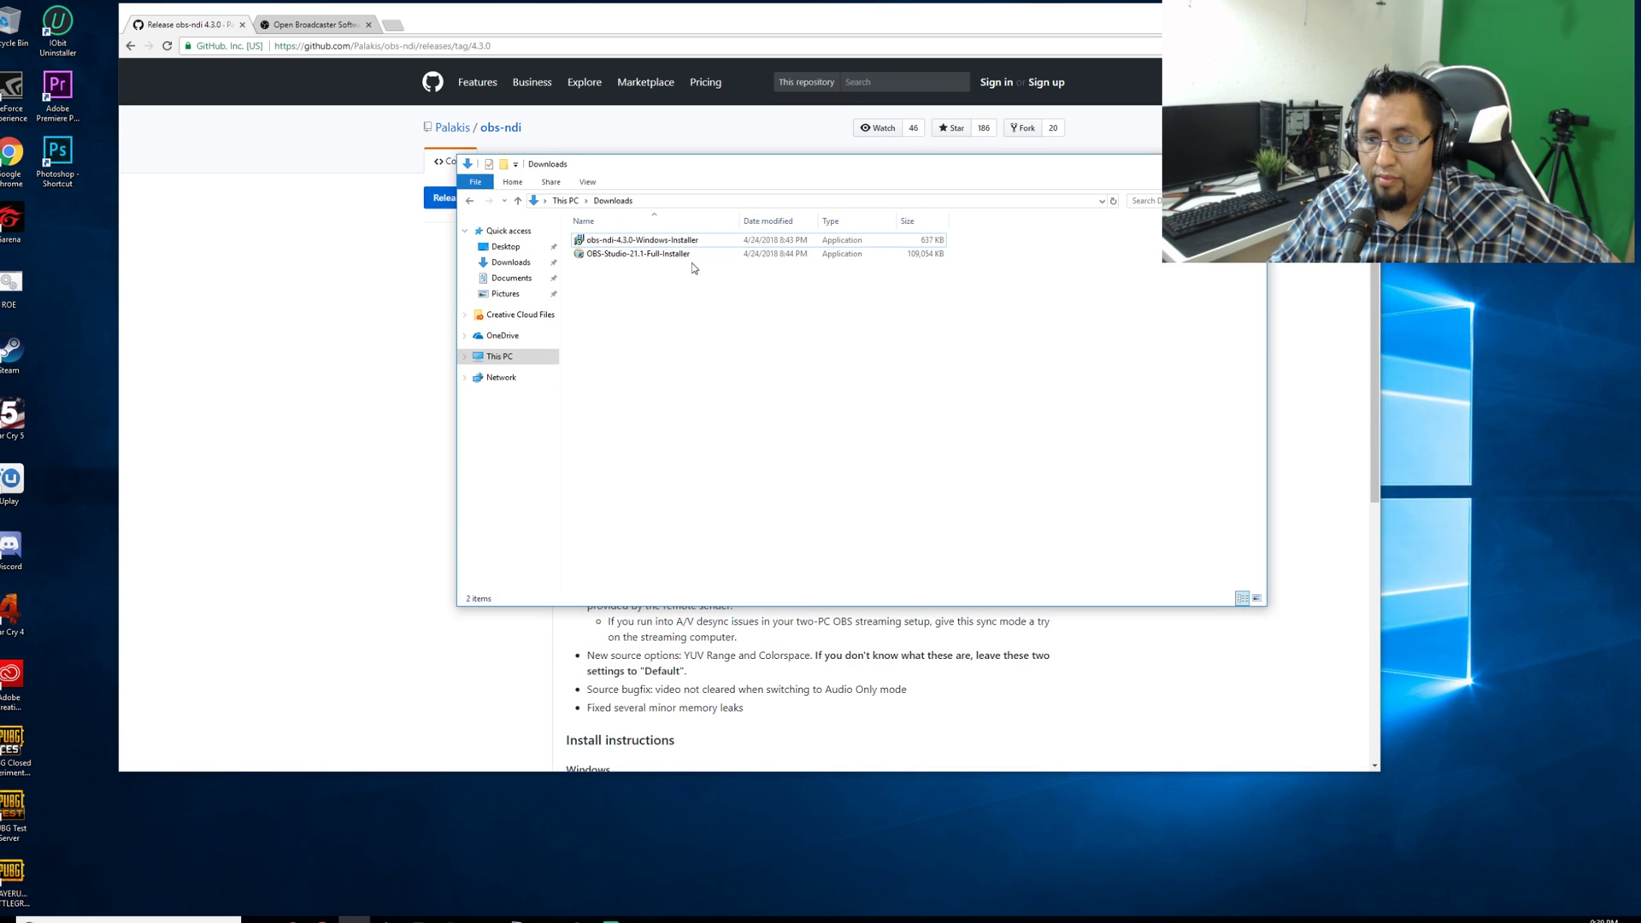
Minimize Chrome, reposition the Downloads window, and select the OBS-Studio-21.1-Full-Installer.
click(644, 253)
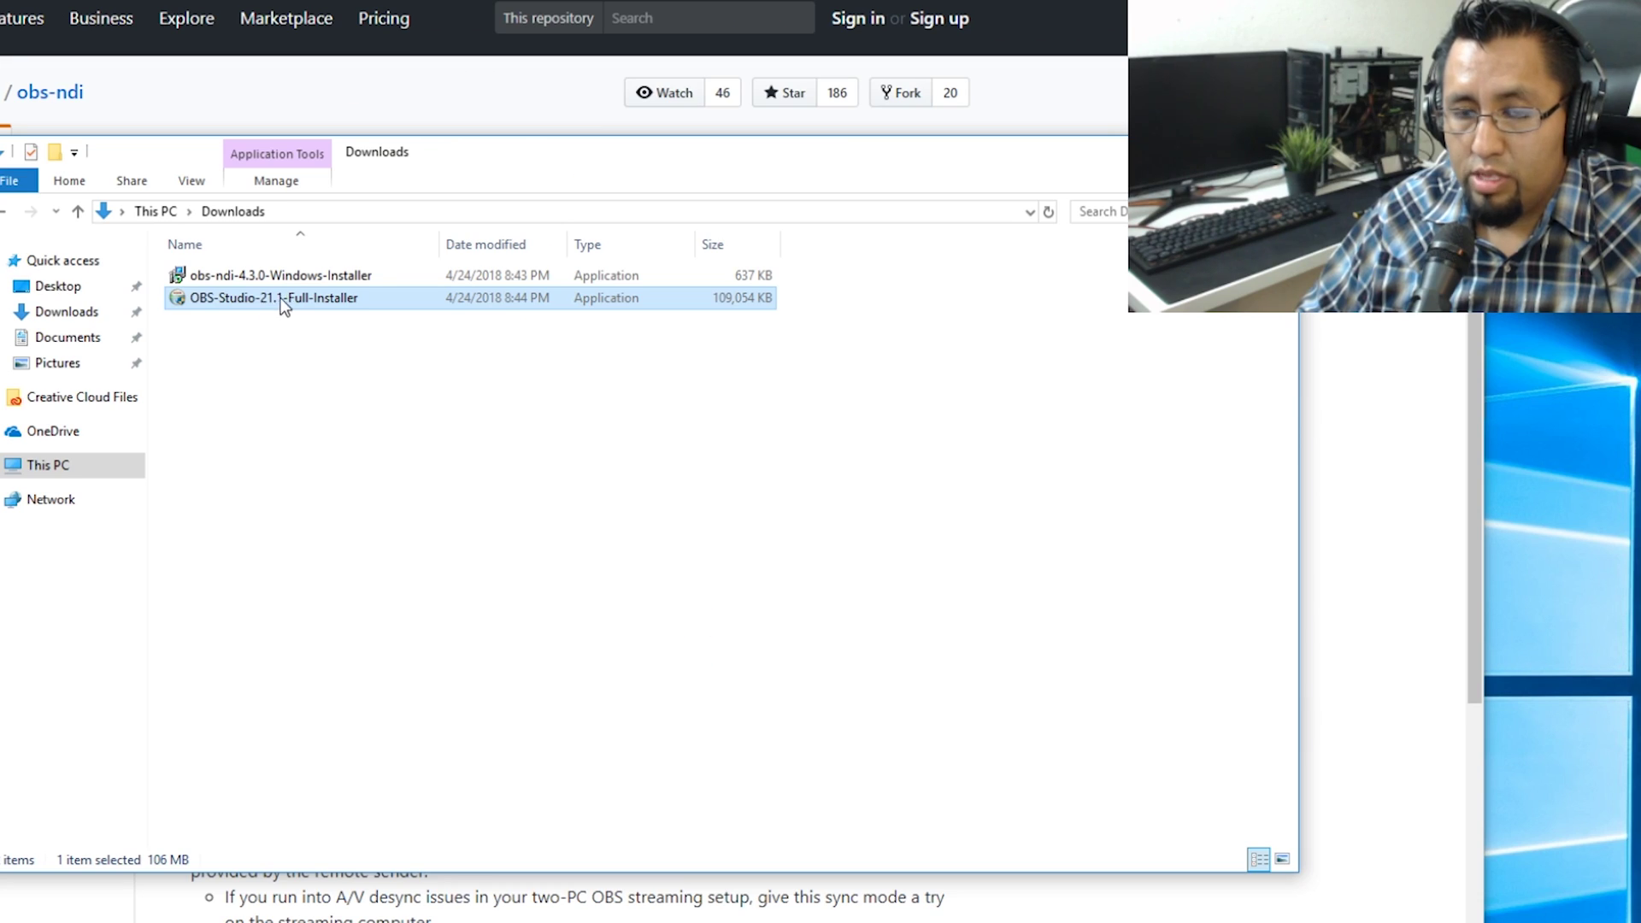
click(232, 277)
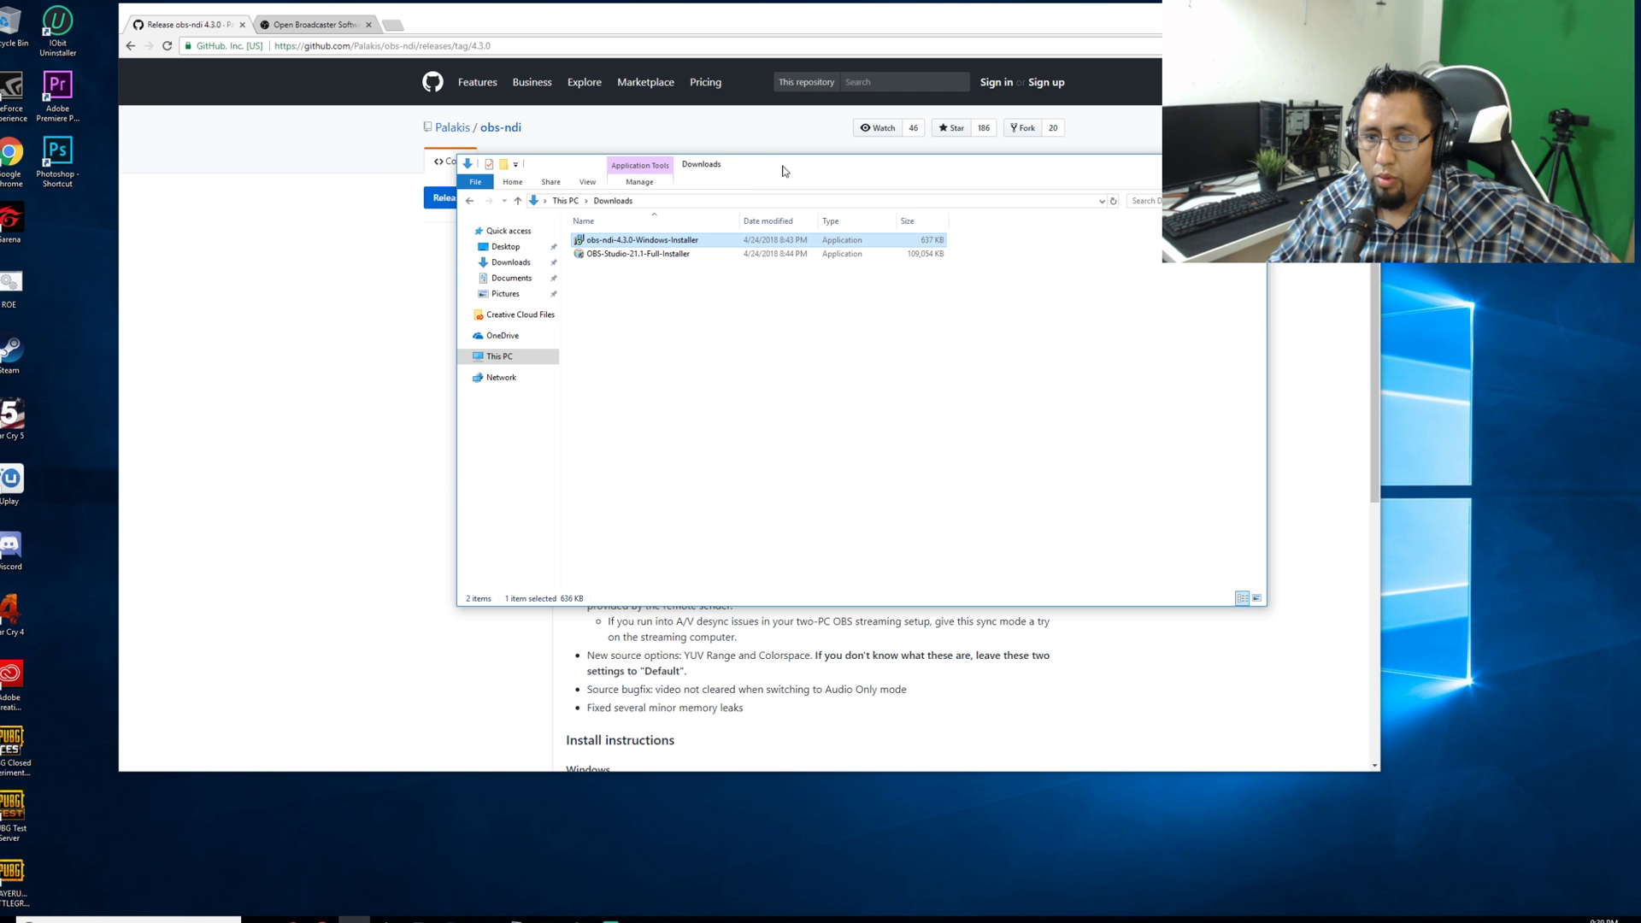
drag(506, 154, 458, 631)
drag(751, 456, 765, 460)
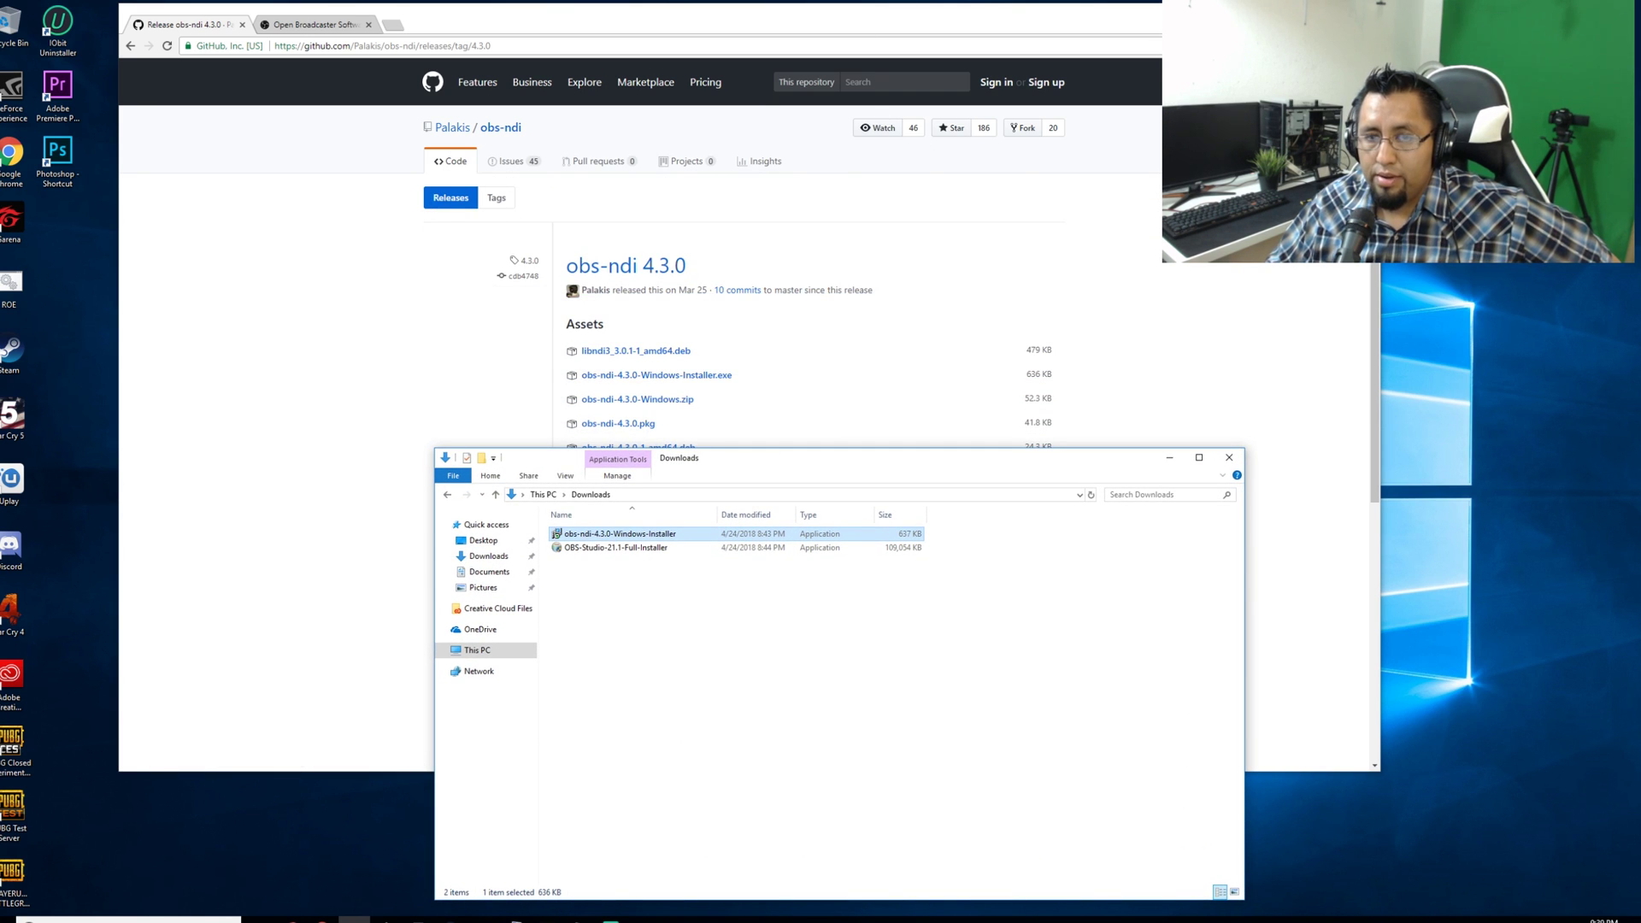
click(1308, 10)
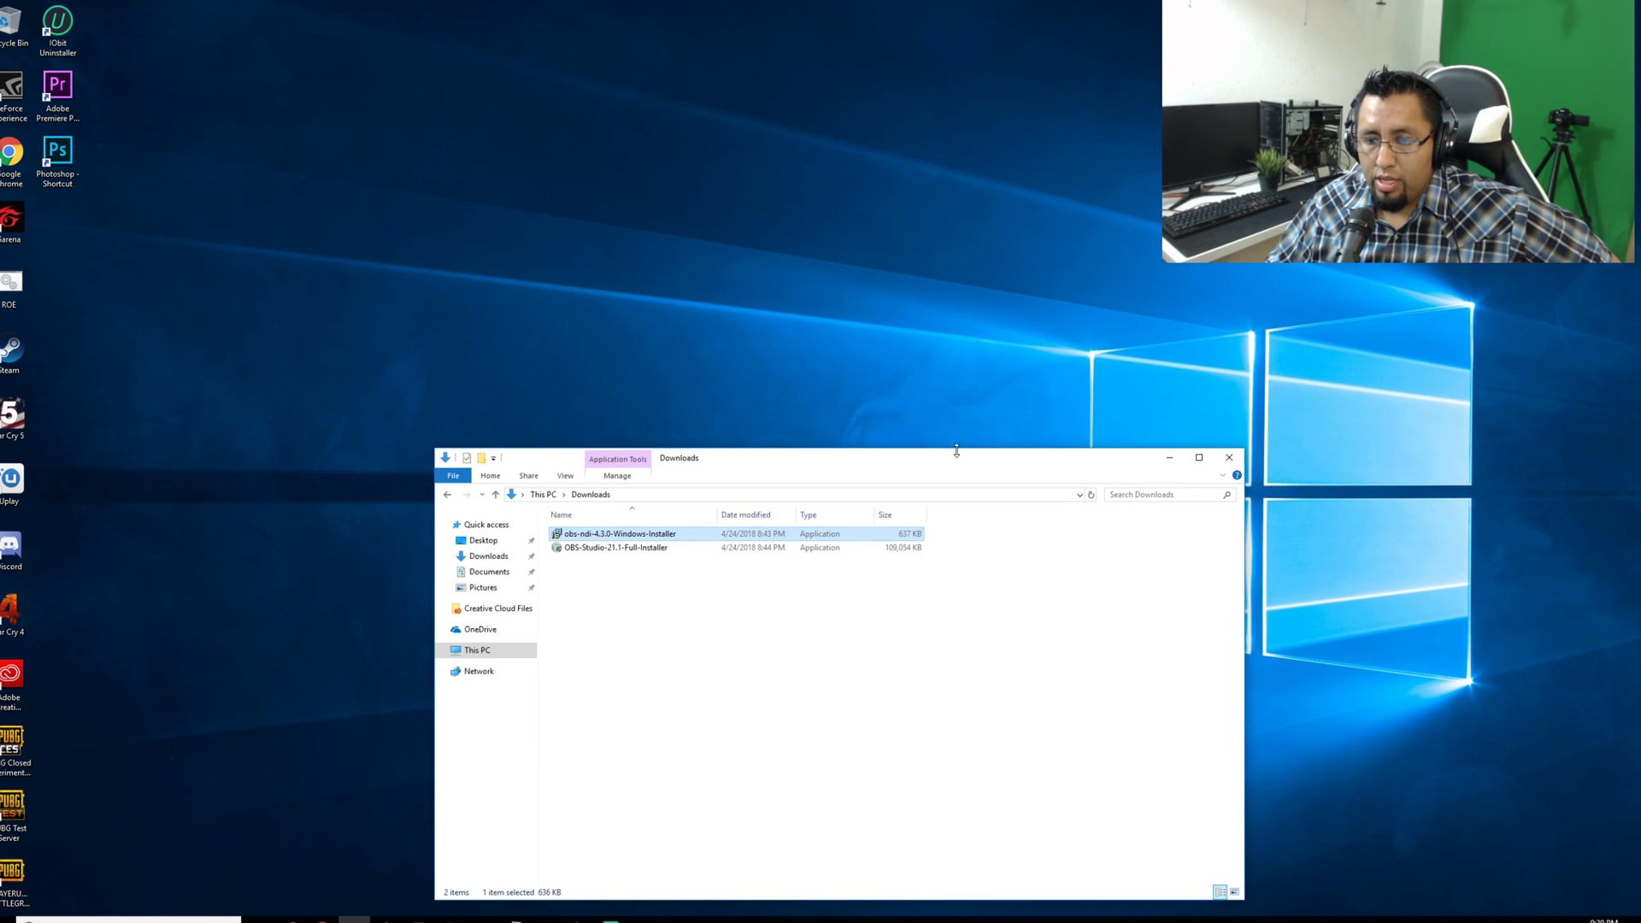
drag(959, 459, 954, 216)
click(626, 306)
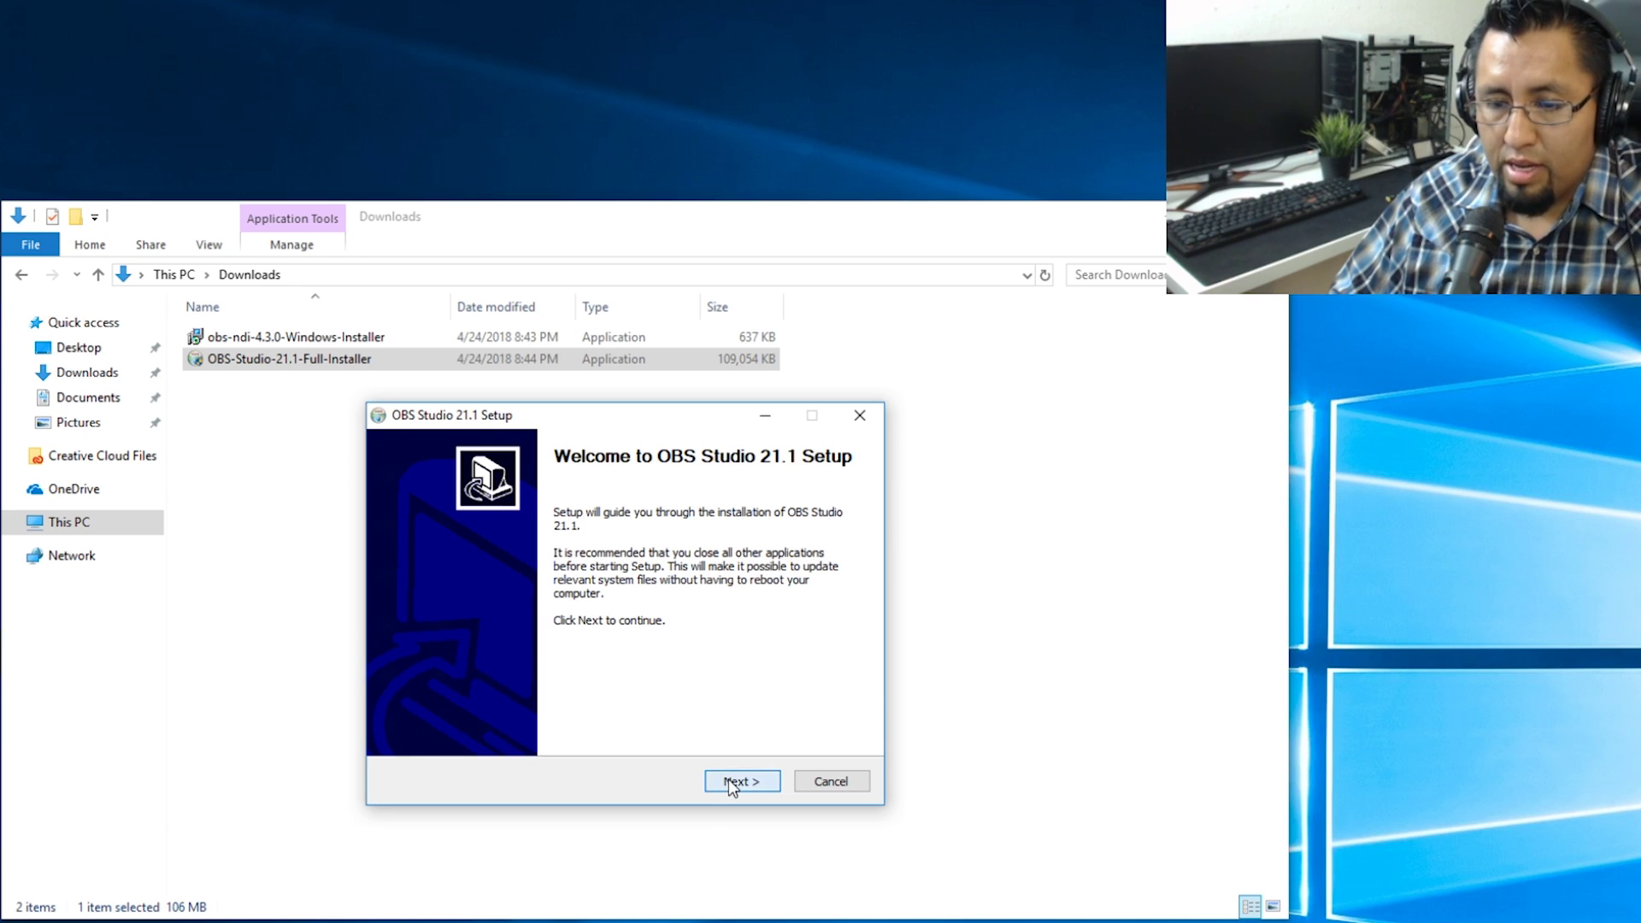
Accept the OBS Studio licence and set the install folder to G:\APPS on the GAMES drive.
click(889, 571)
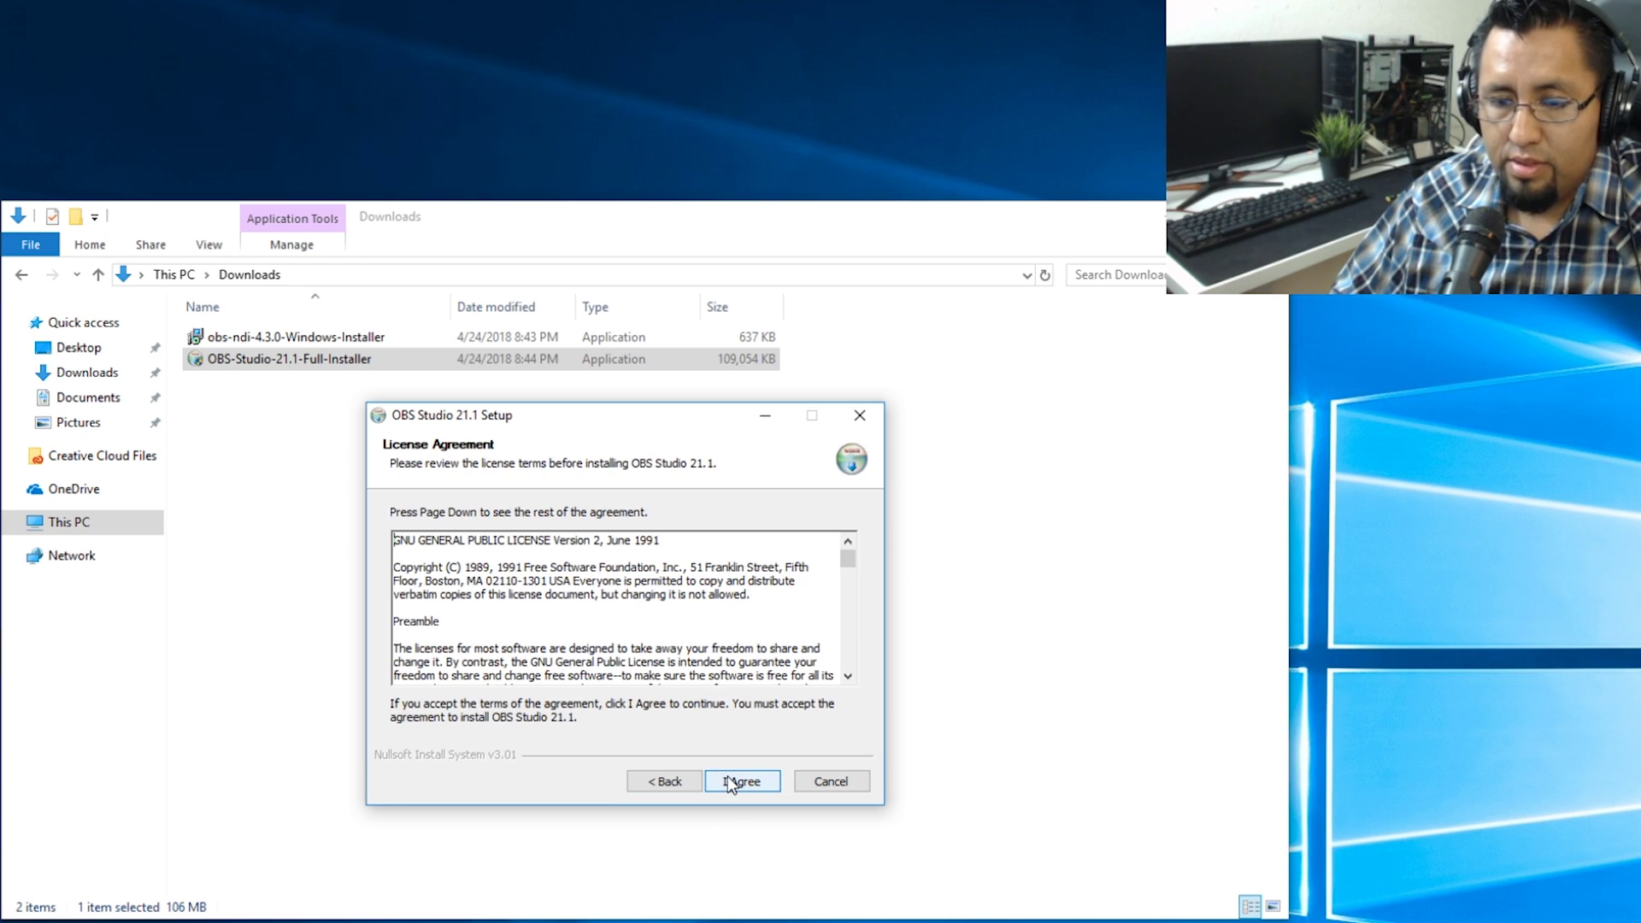
click(731, 783)
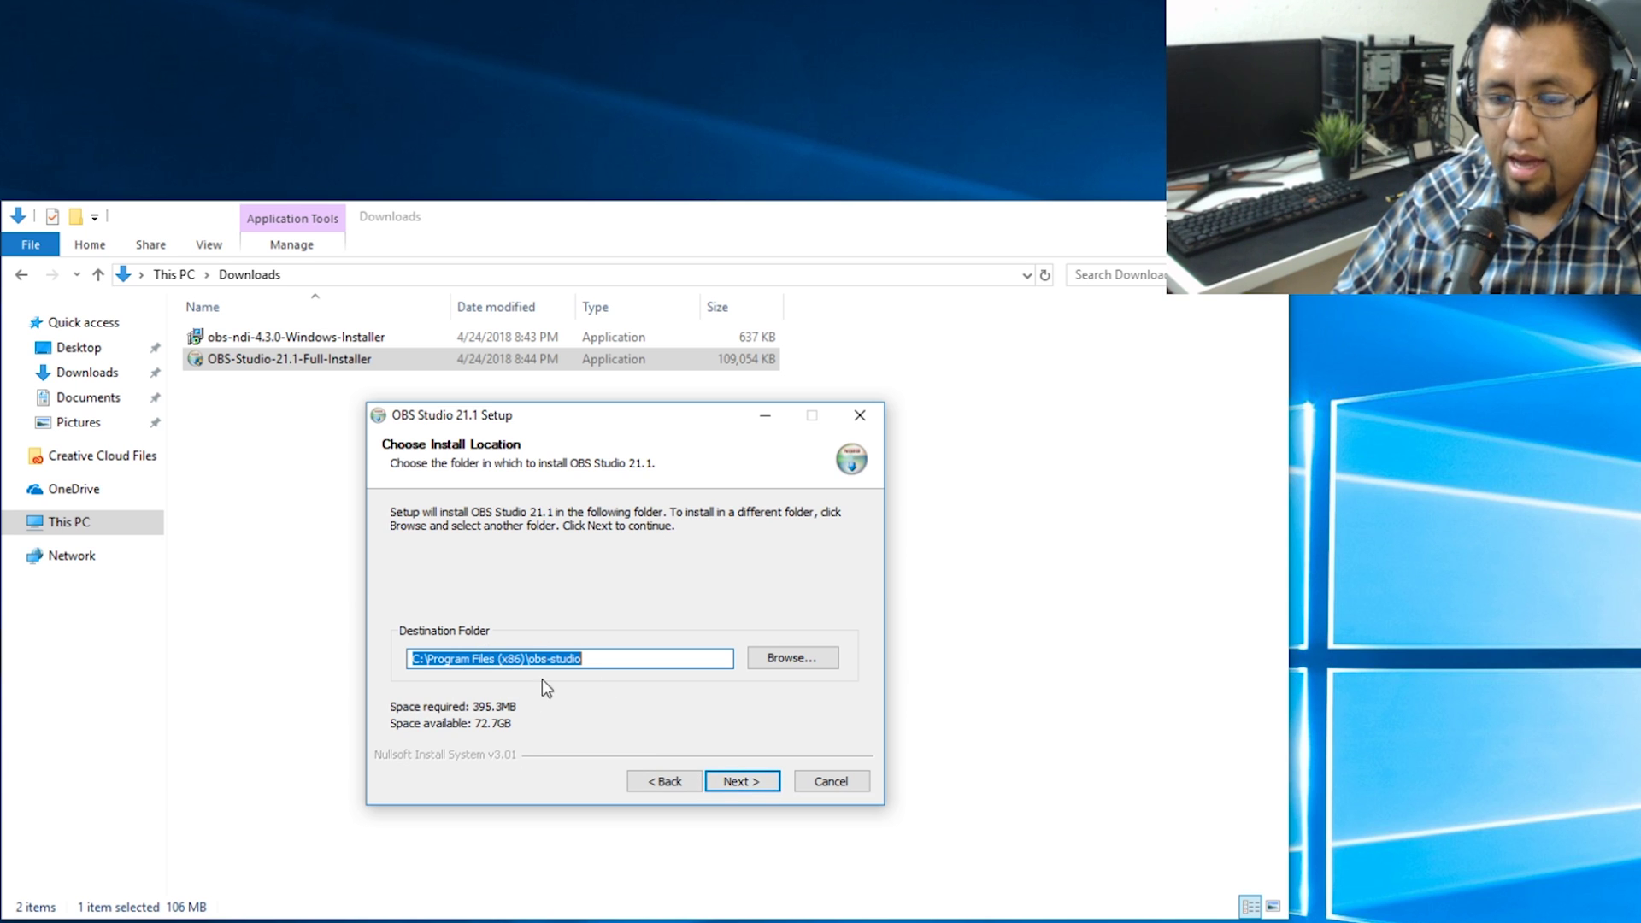
click(796, 662)
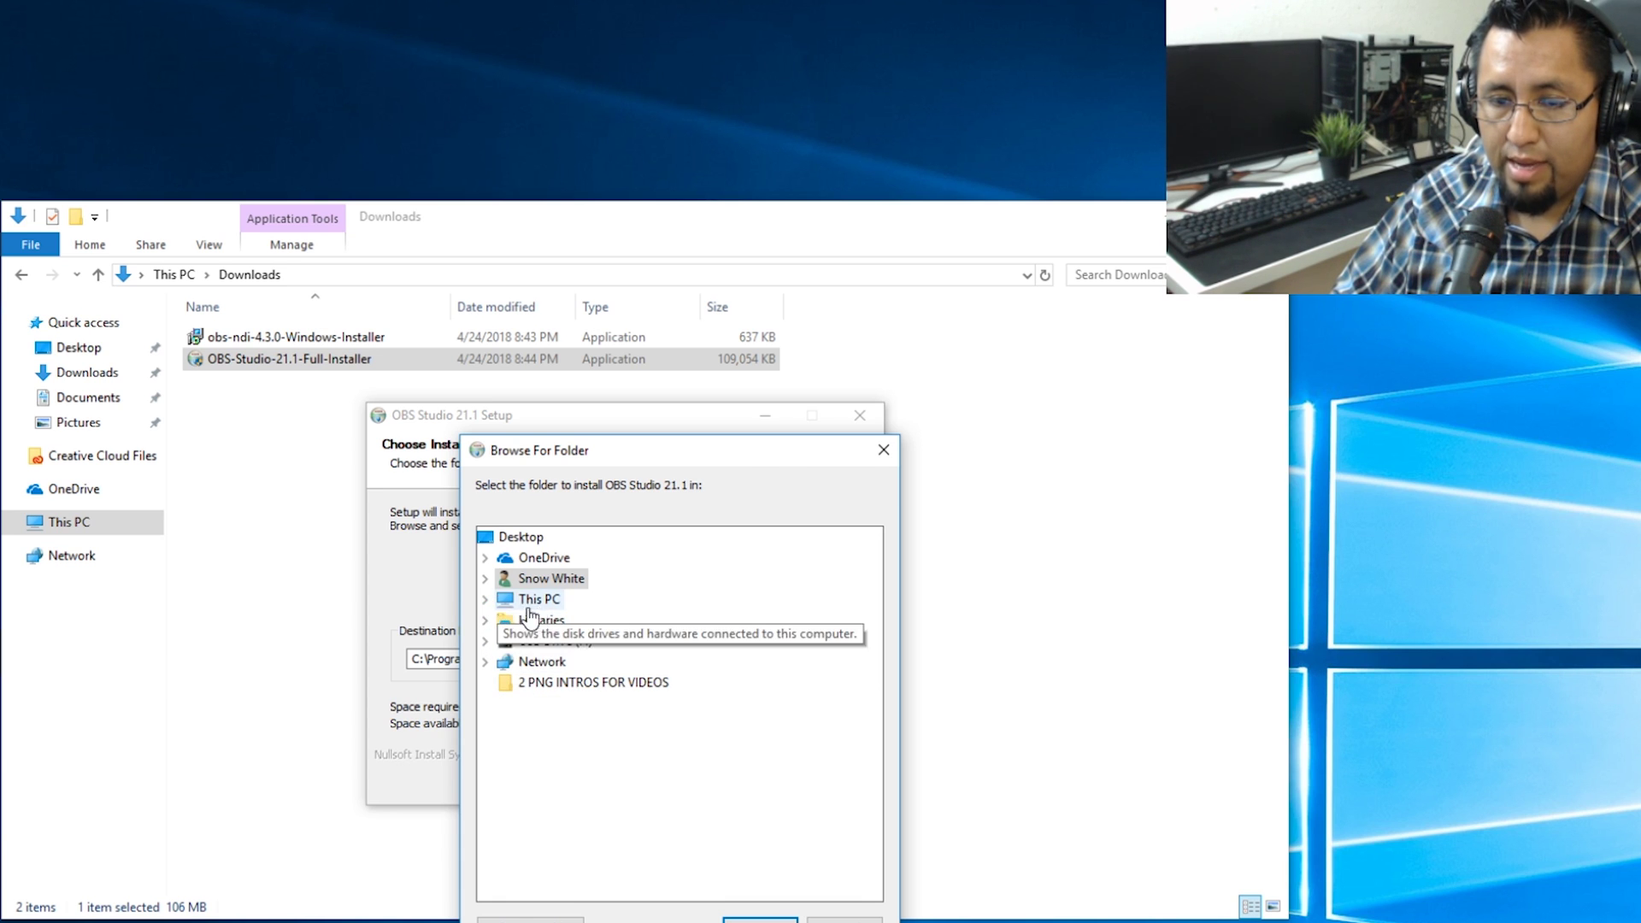
double_click(533, 601)
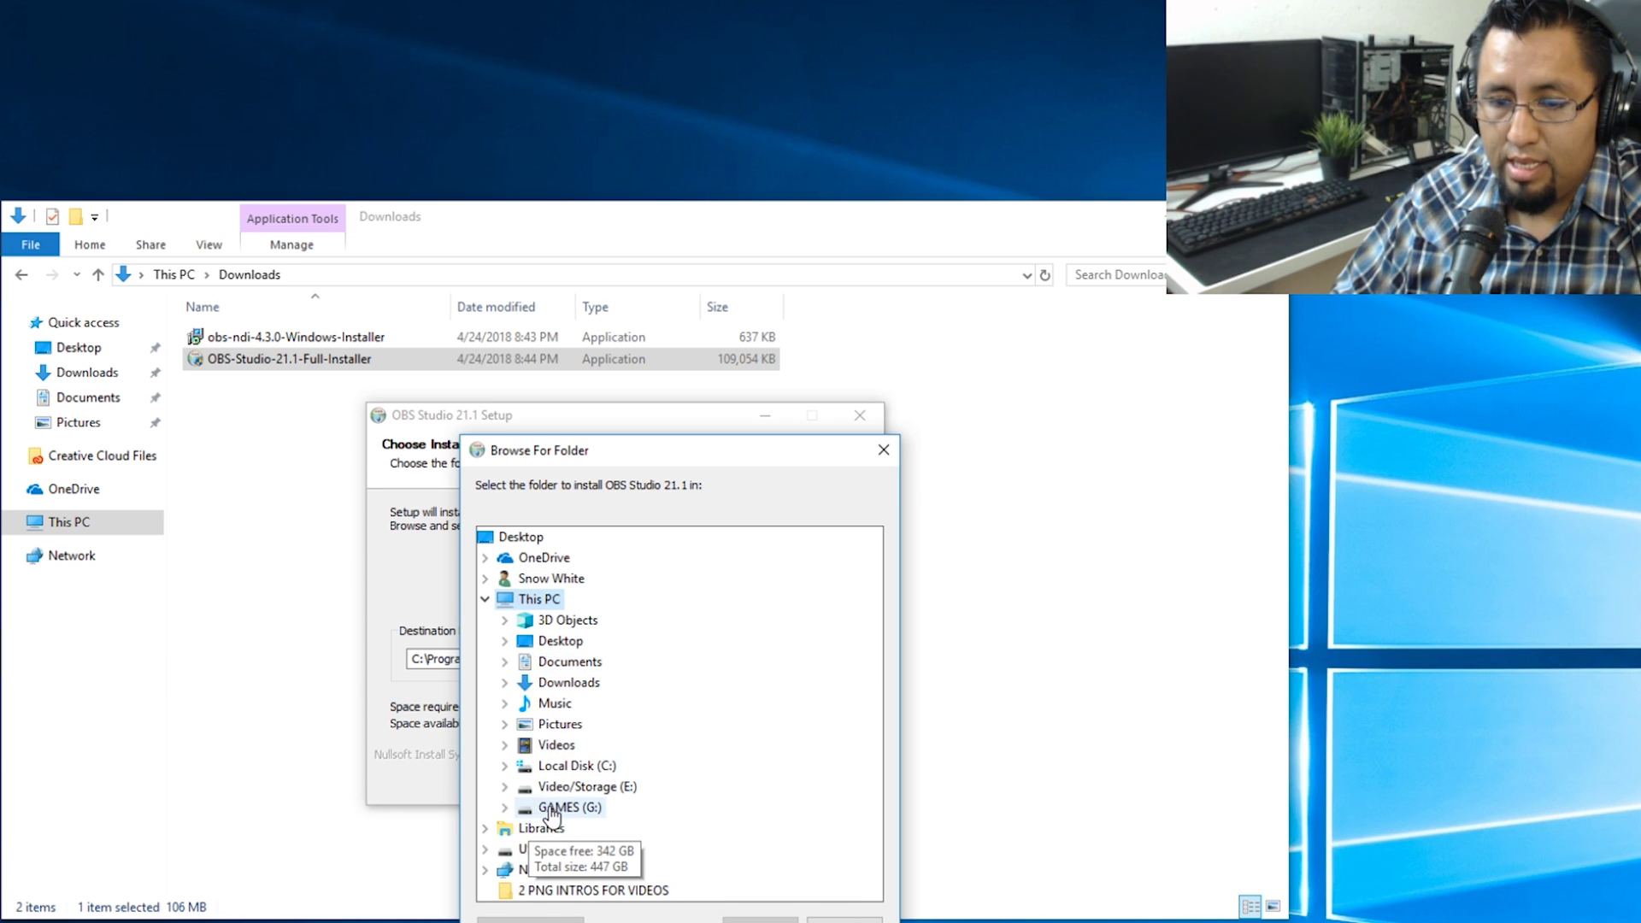
double_click(551, 811)
double_click(572, 829)
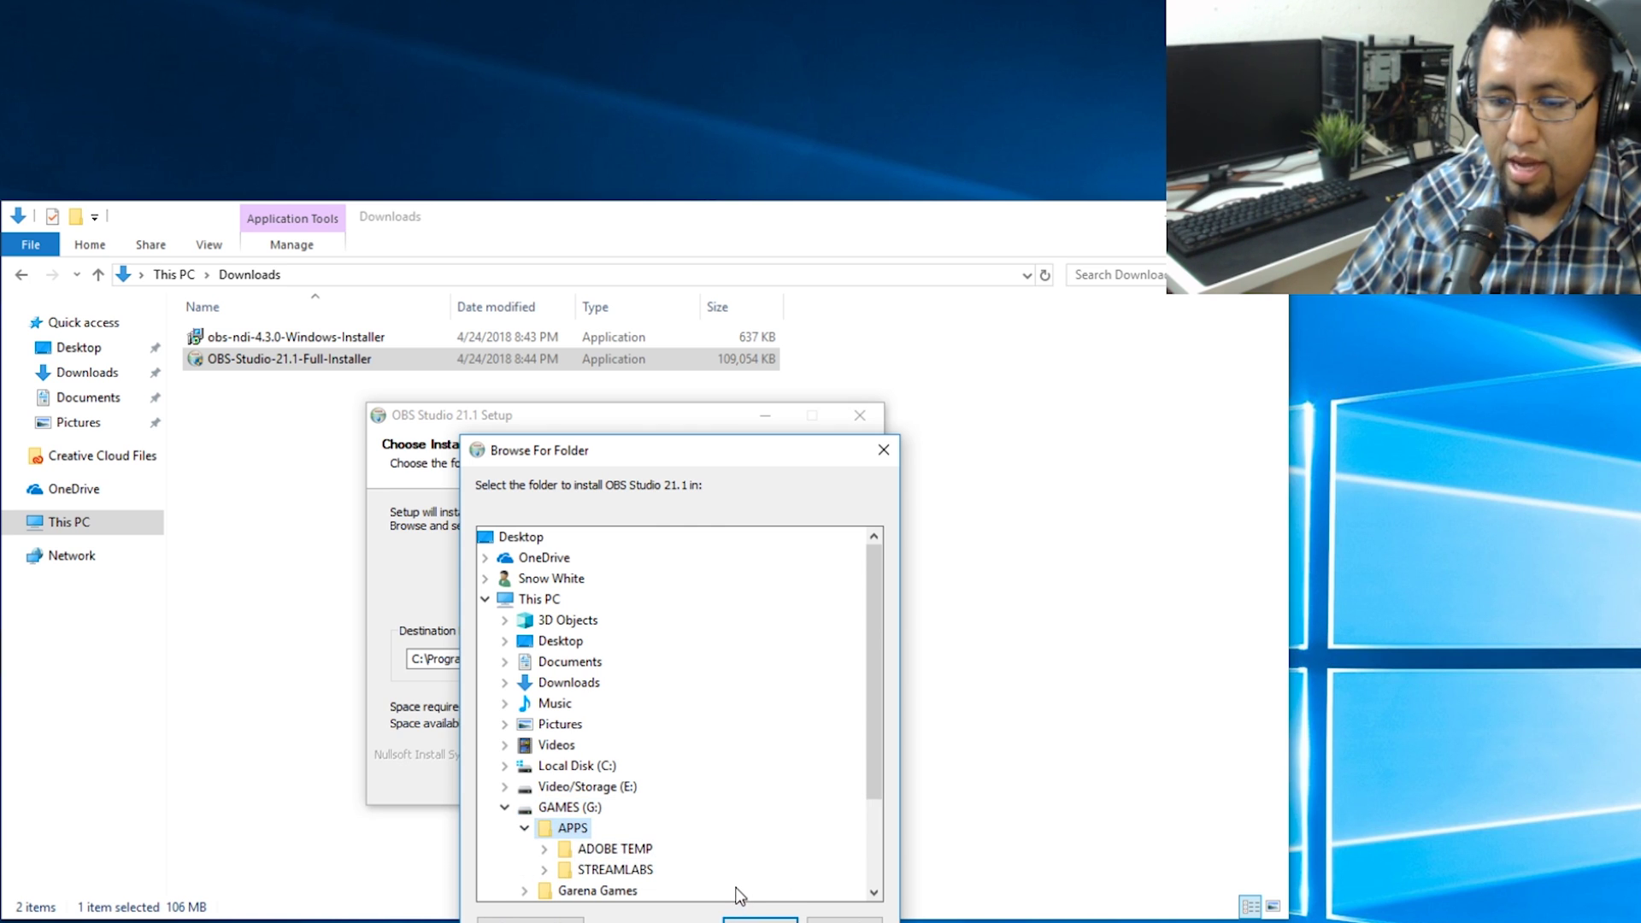
click(755, 918)
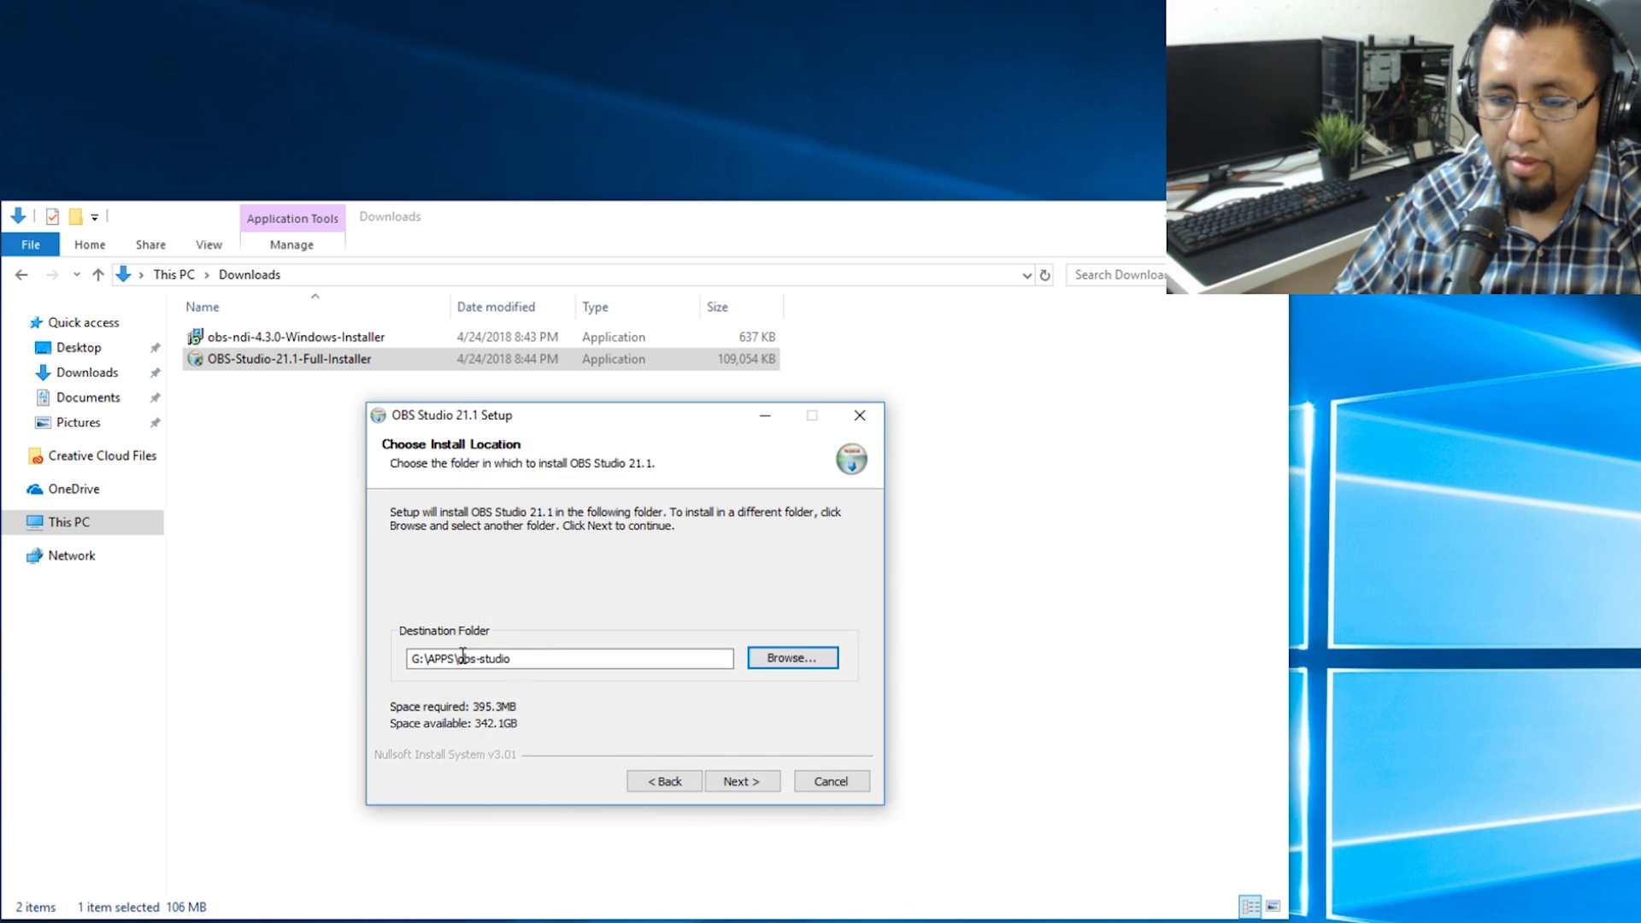
Install OBS Studio 21.1 and untick launching it after setup.
click(742, 785)
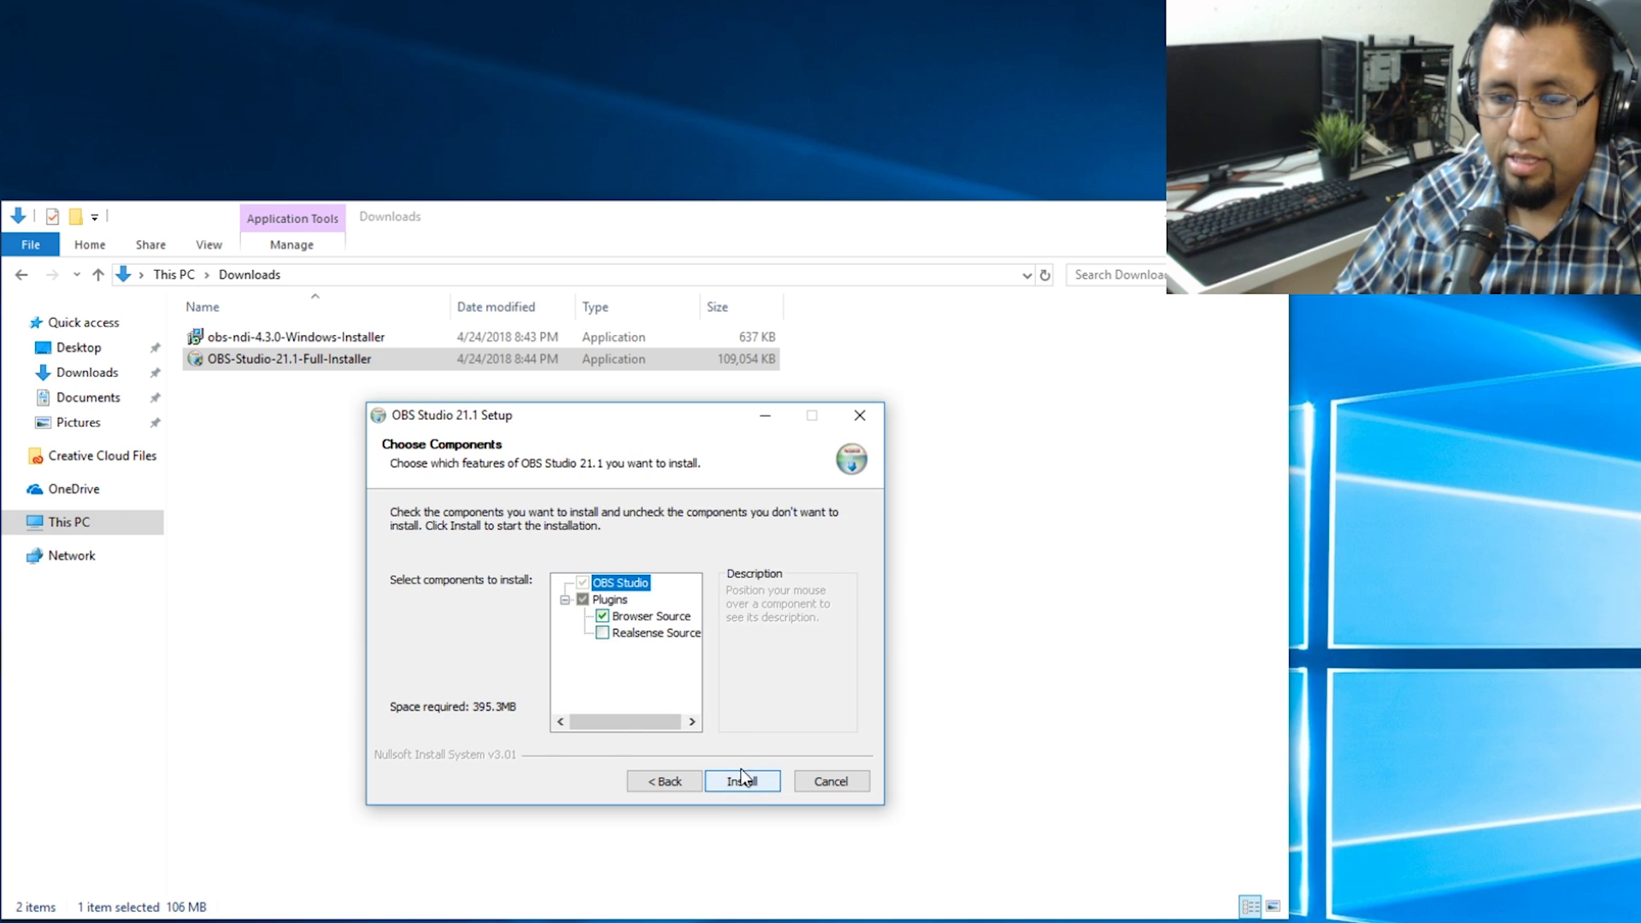
click(745, 781)
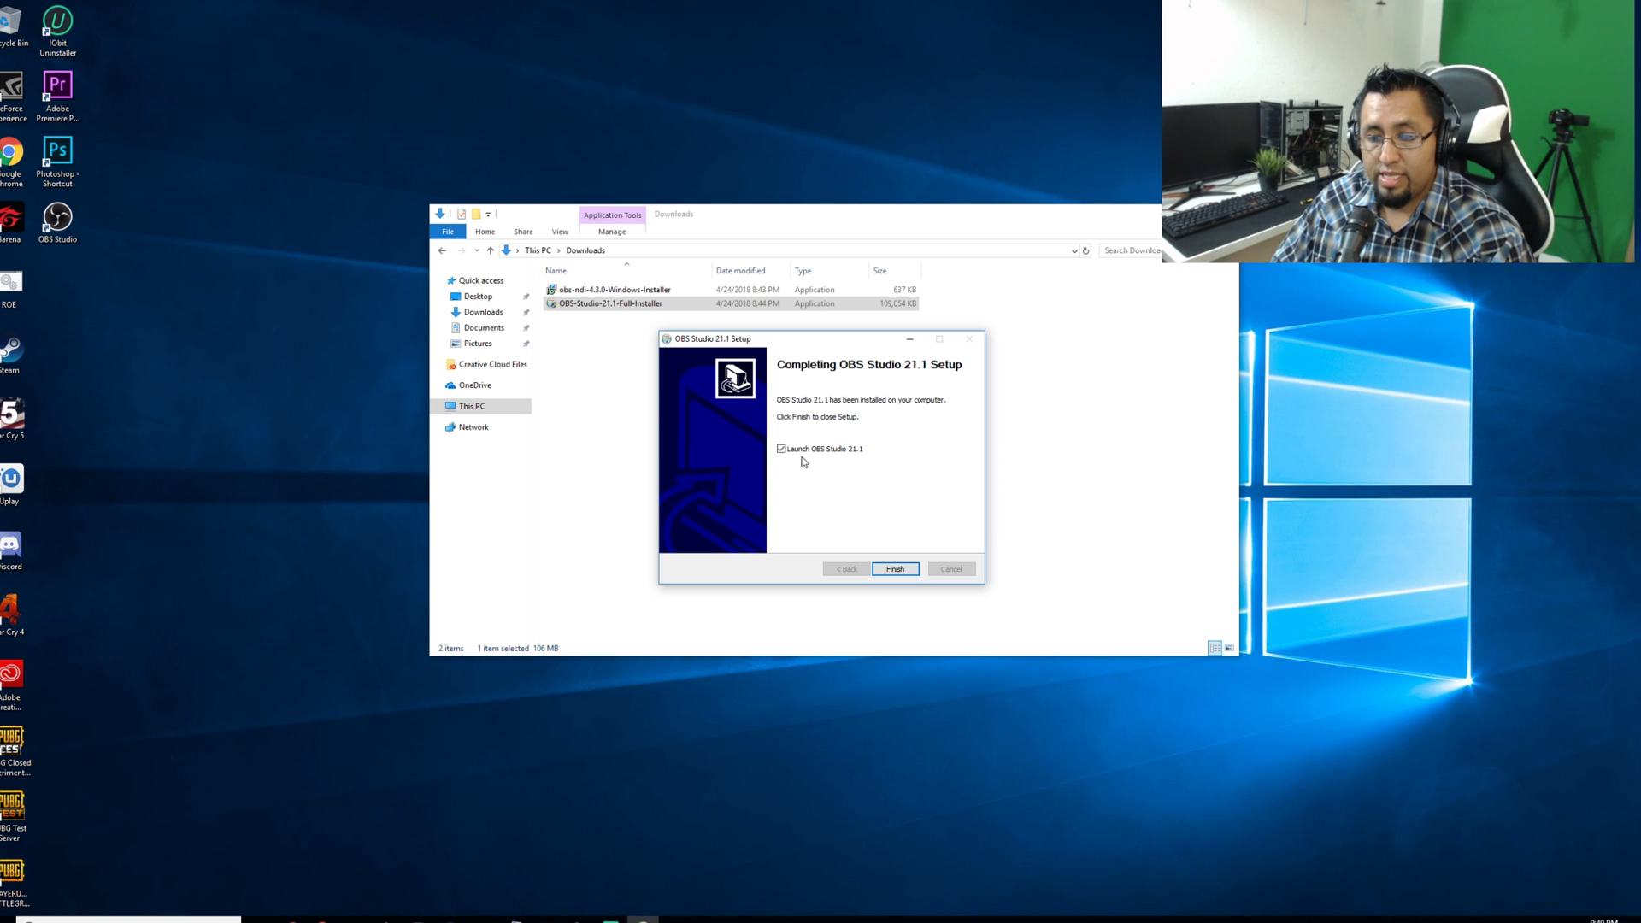
click(782, 450)
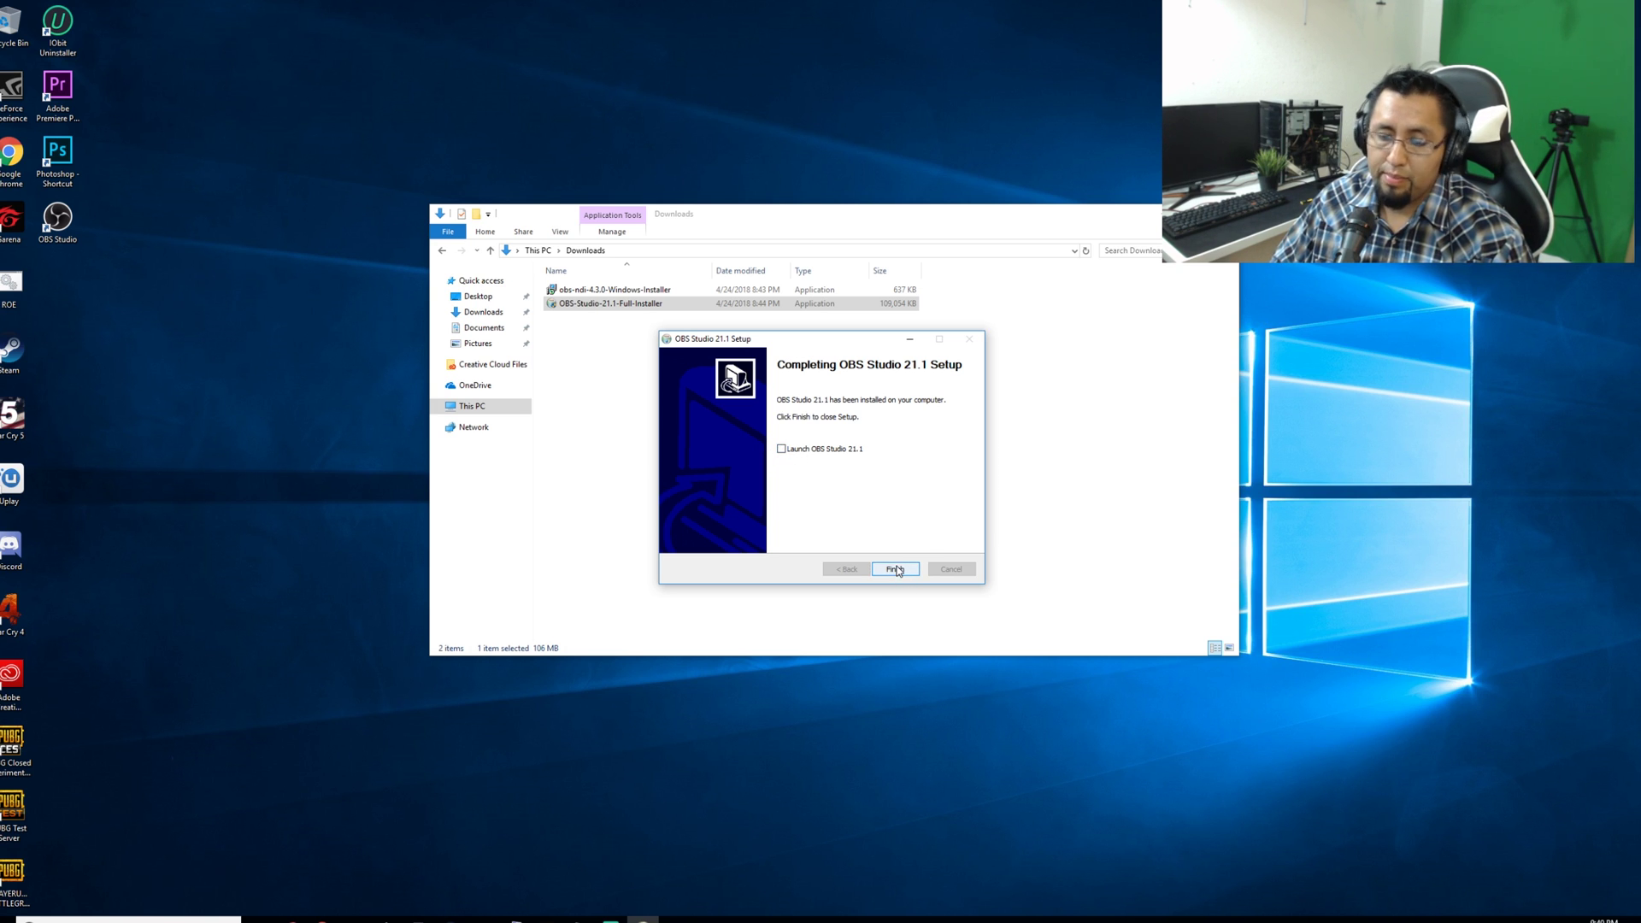
Close OBS setup, then run the obs-ndi 4.3.0 installer in English and accept its licence.
click(895, 570)
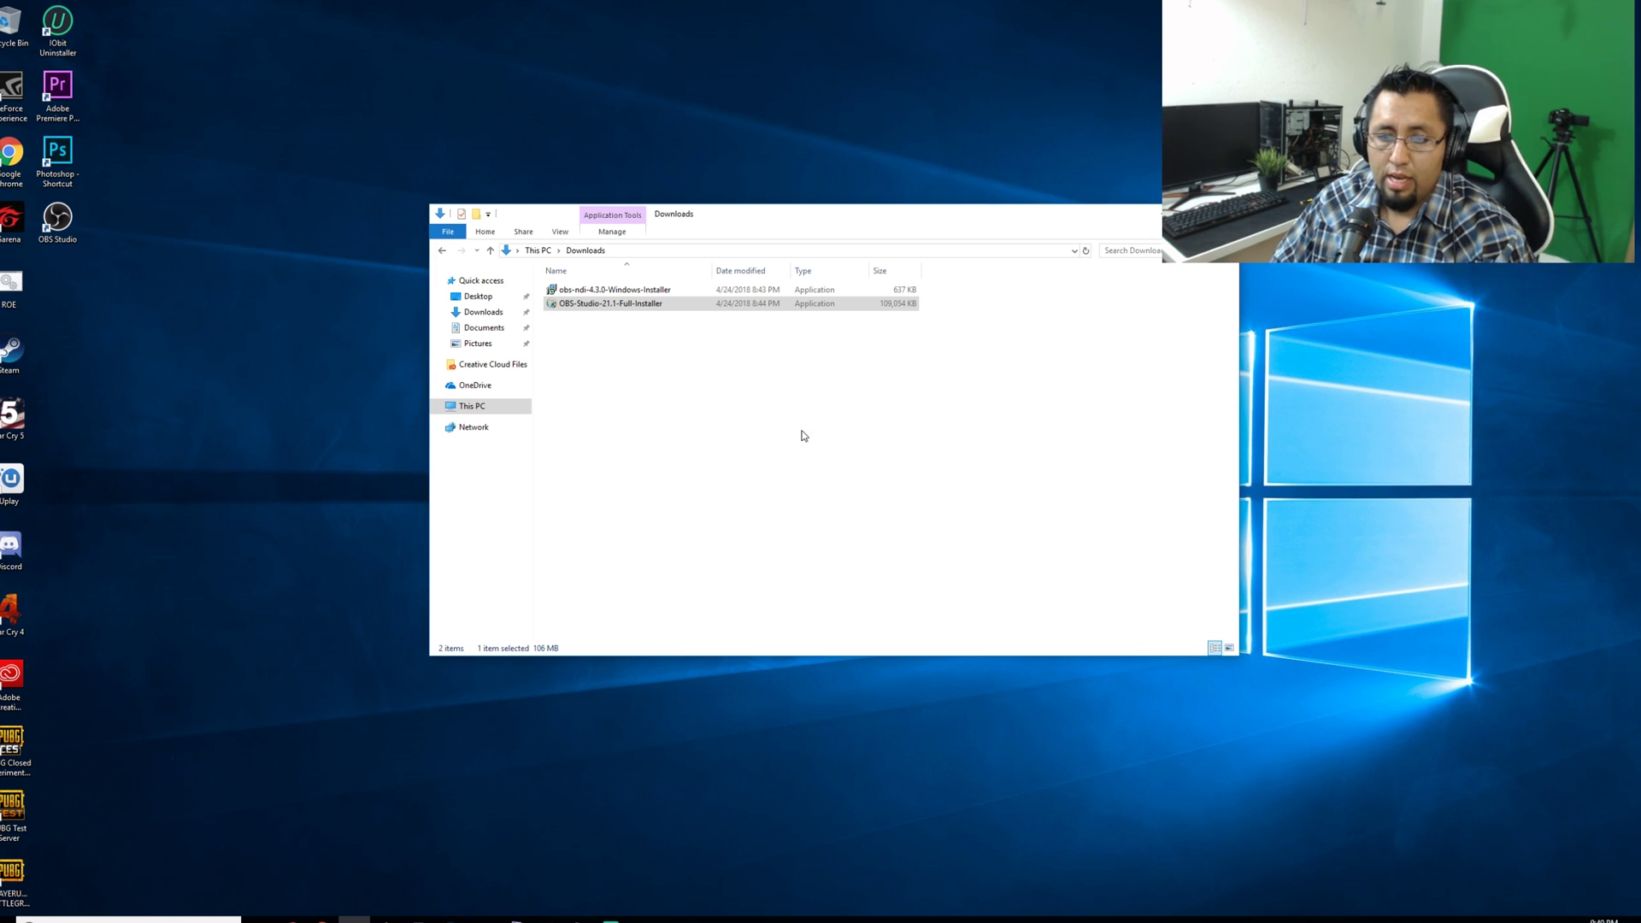
click(660, 291)
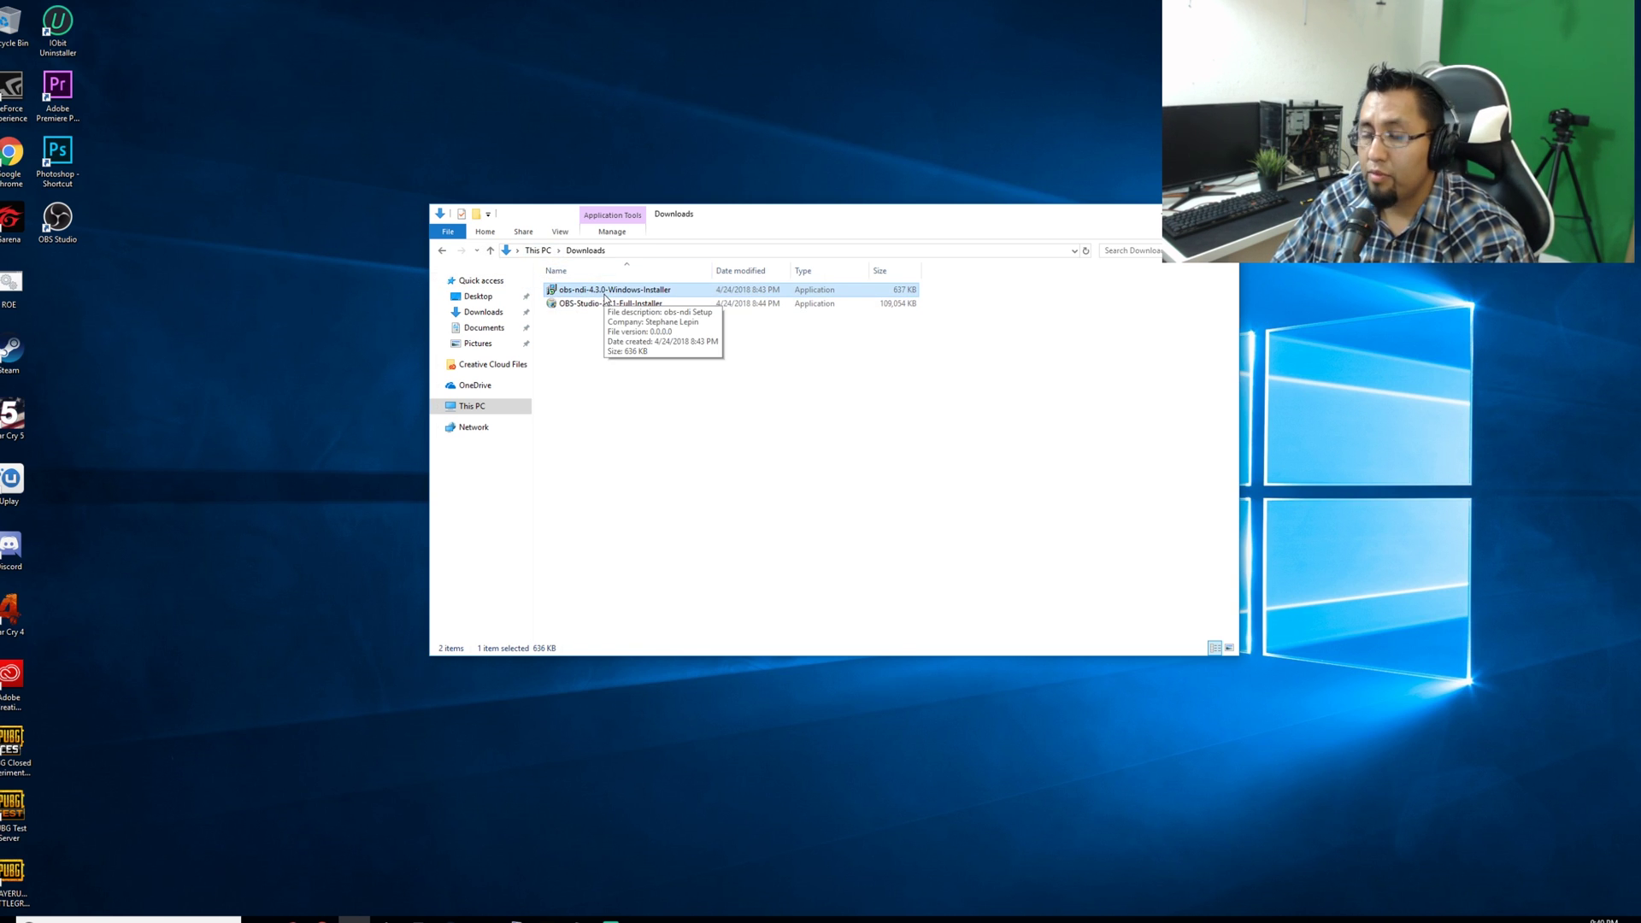
double_click(624, 292)
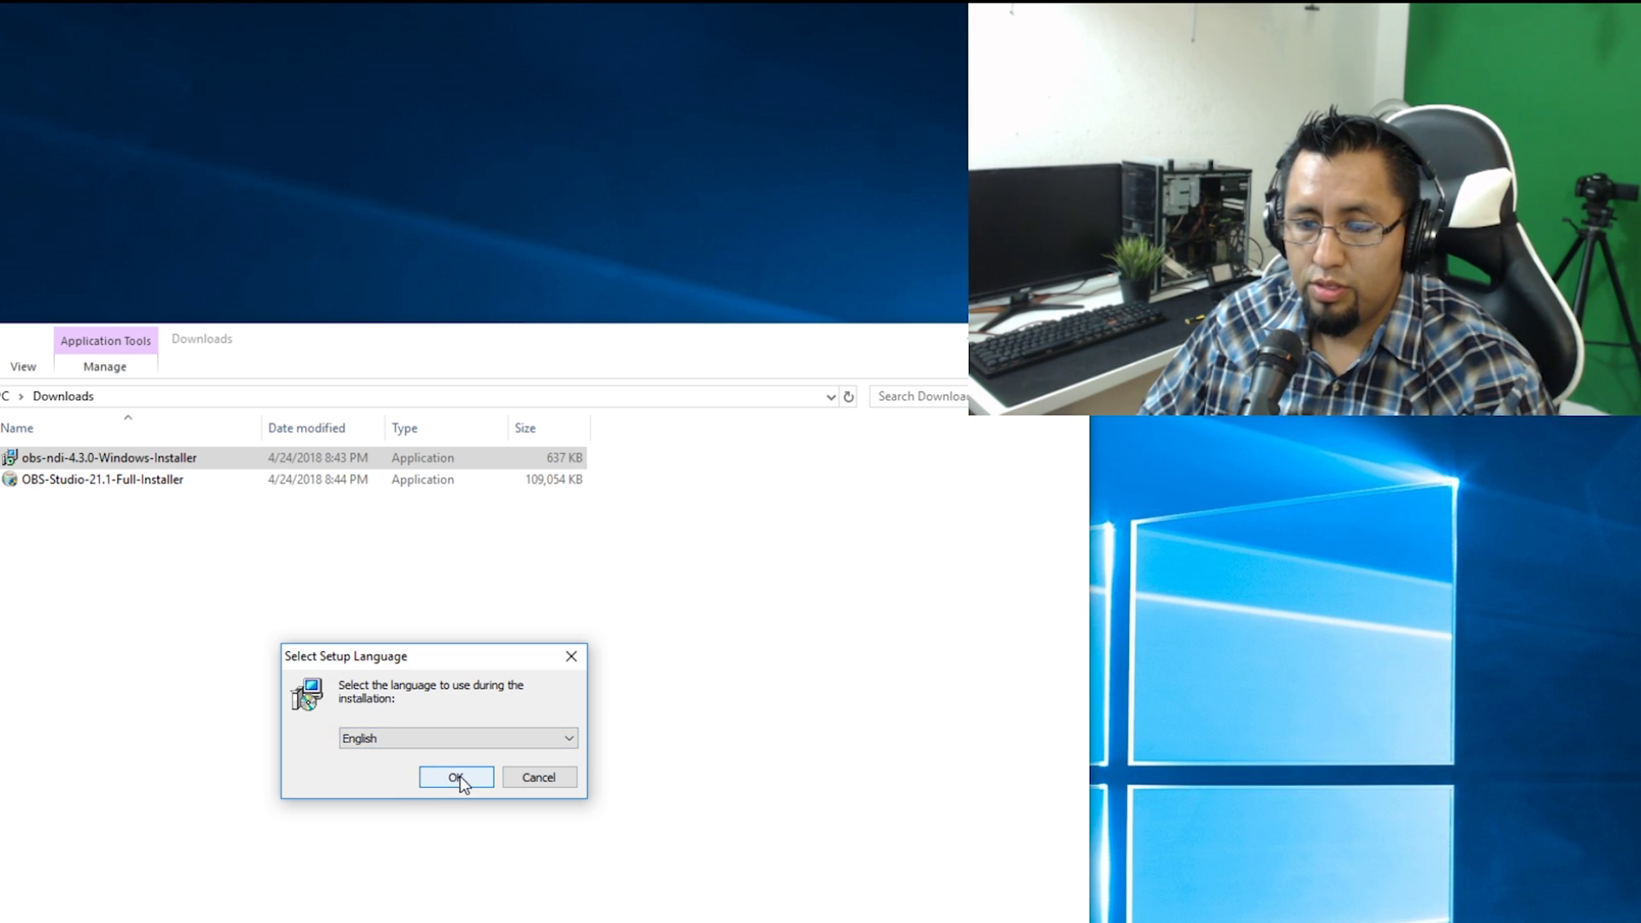
click(453, 780)
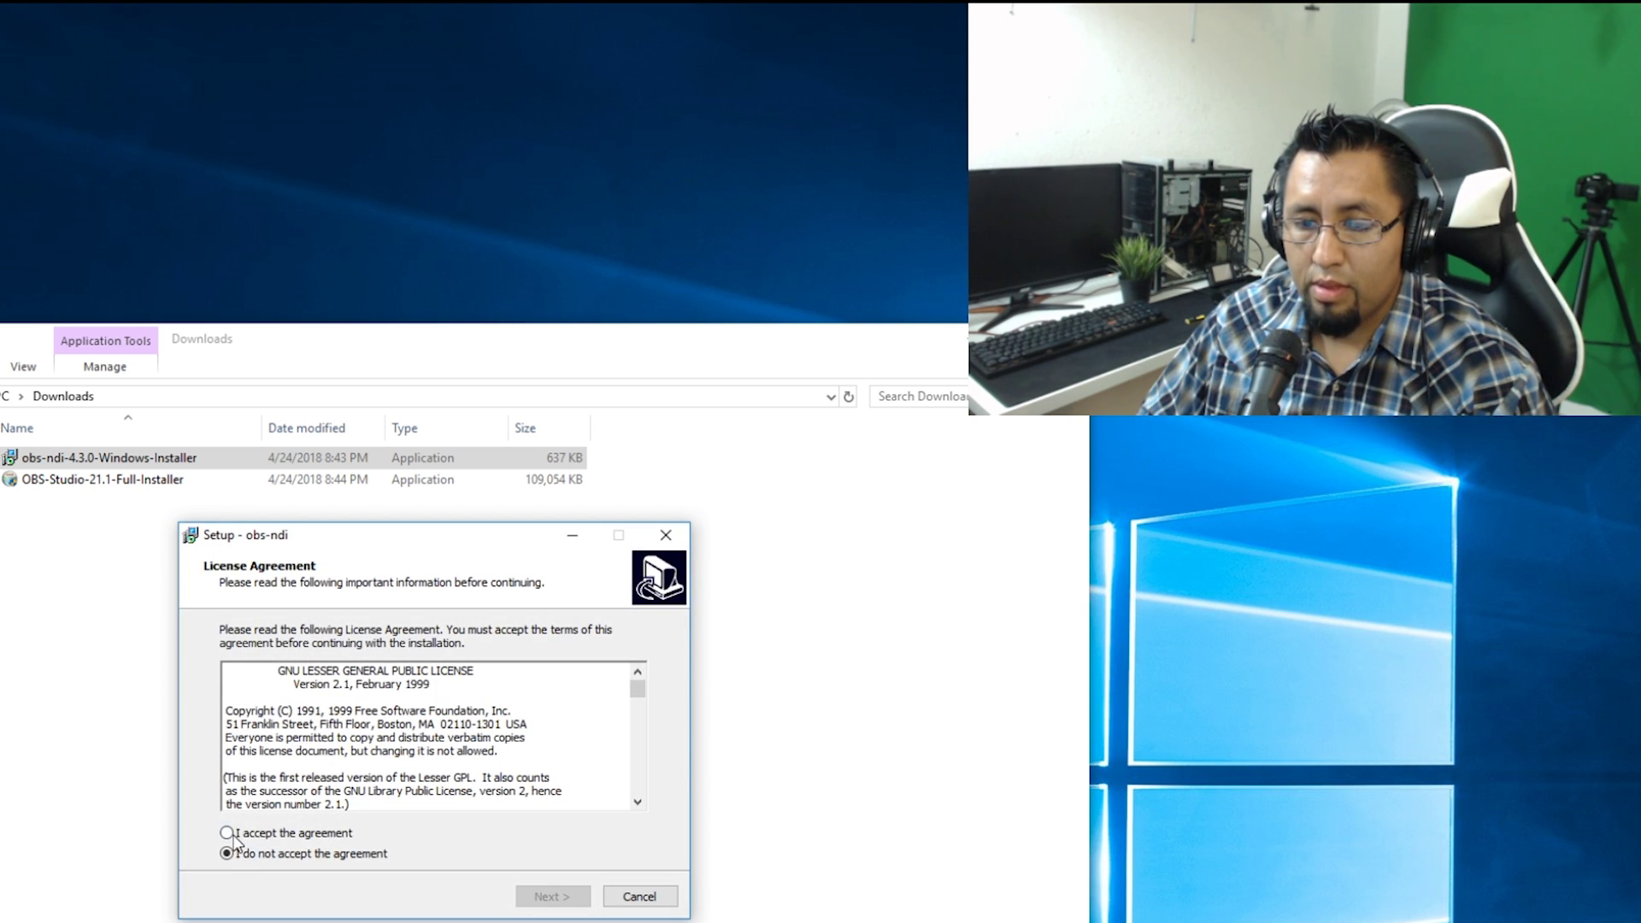
click(227, 834)
click(556, 896)
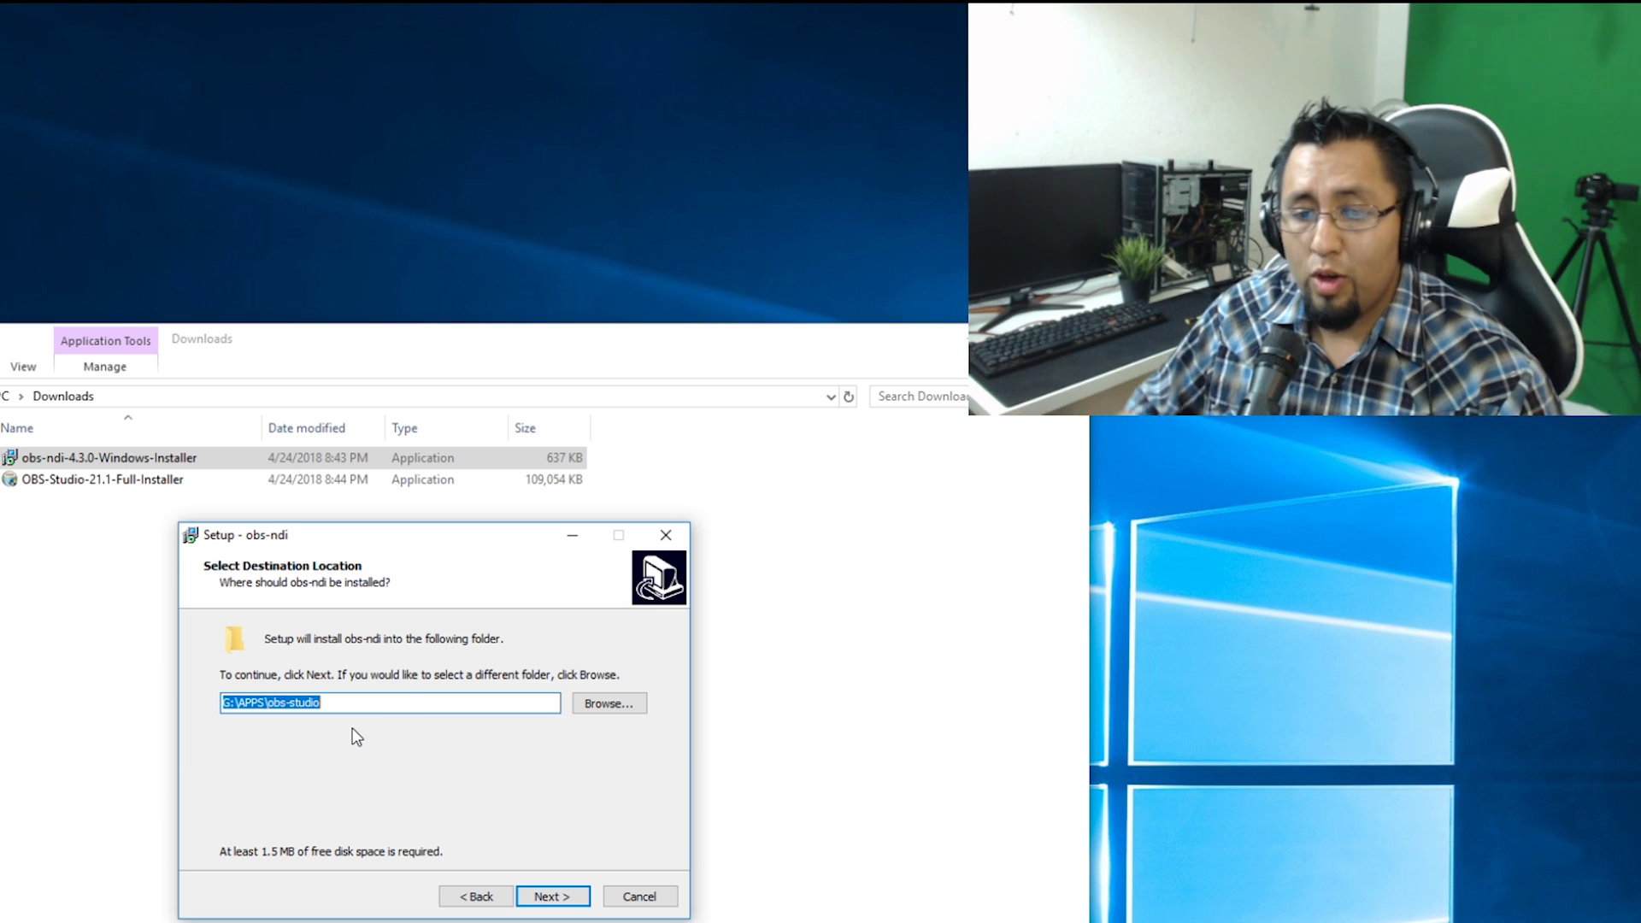
Install obs-ndi into the existing G:\APPS\obs-studio folder with the default Start Menu folder.
click(550, 895)
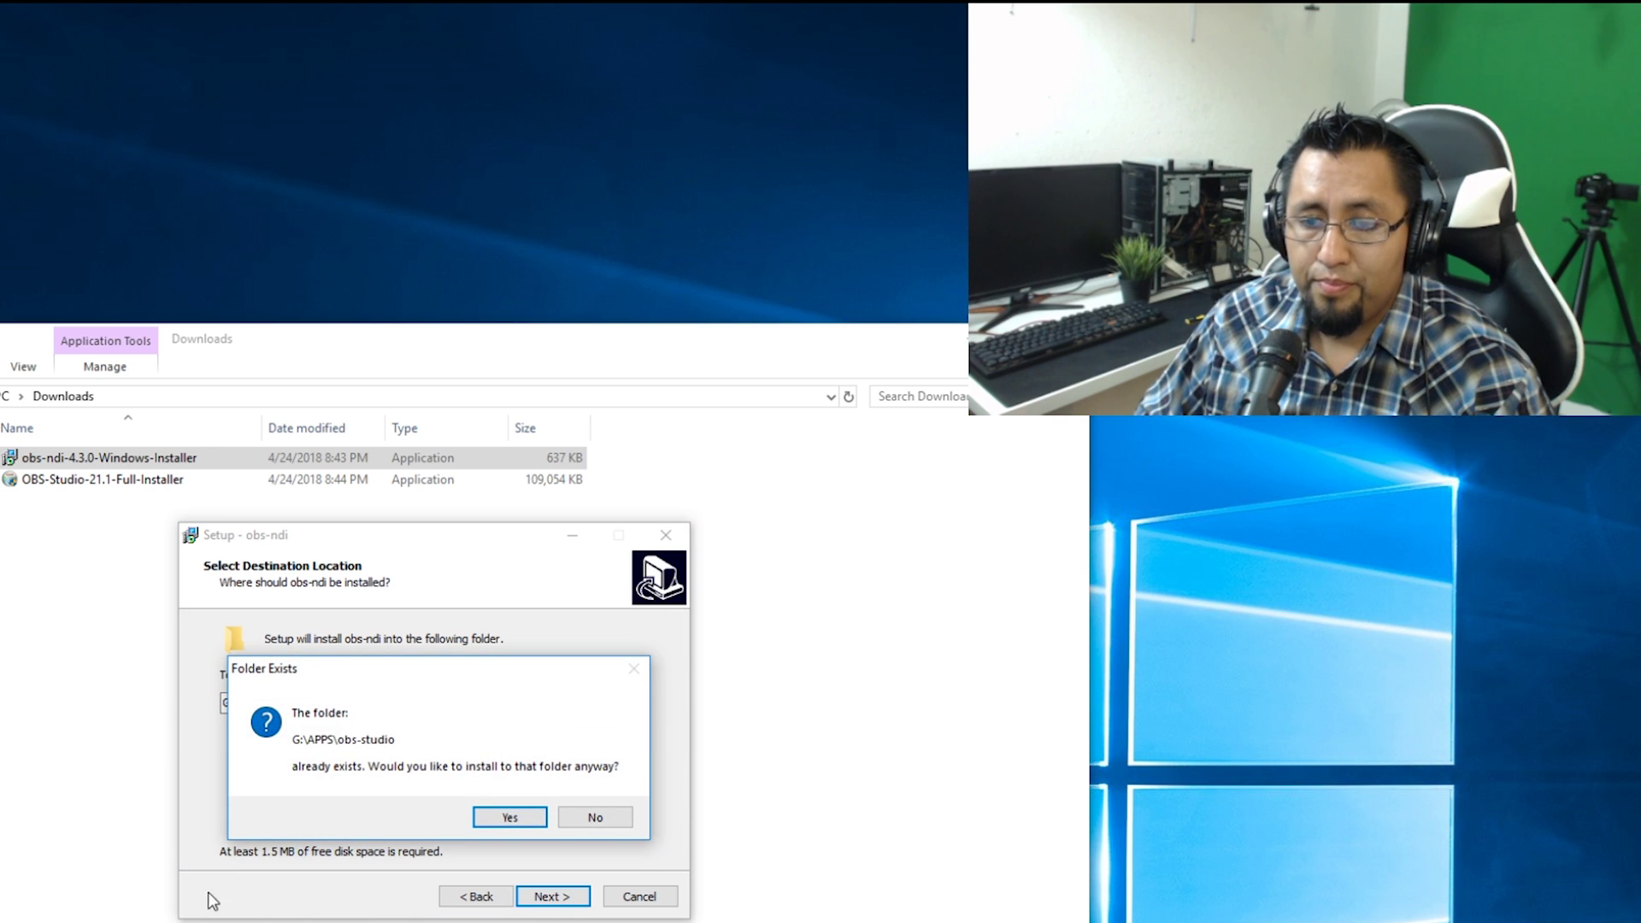
click(511, 821)
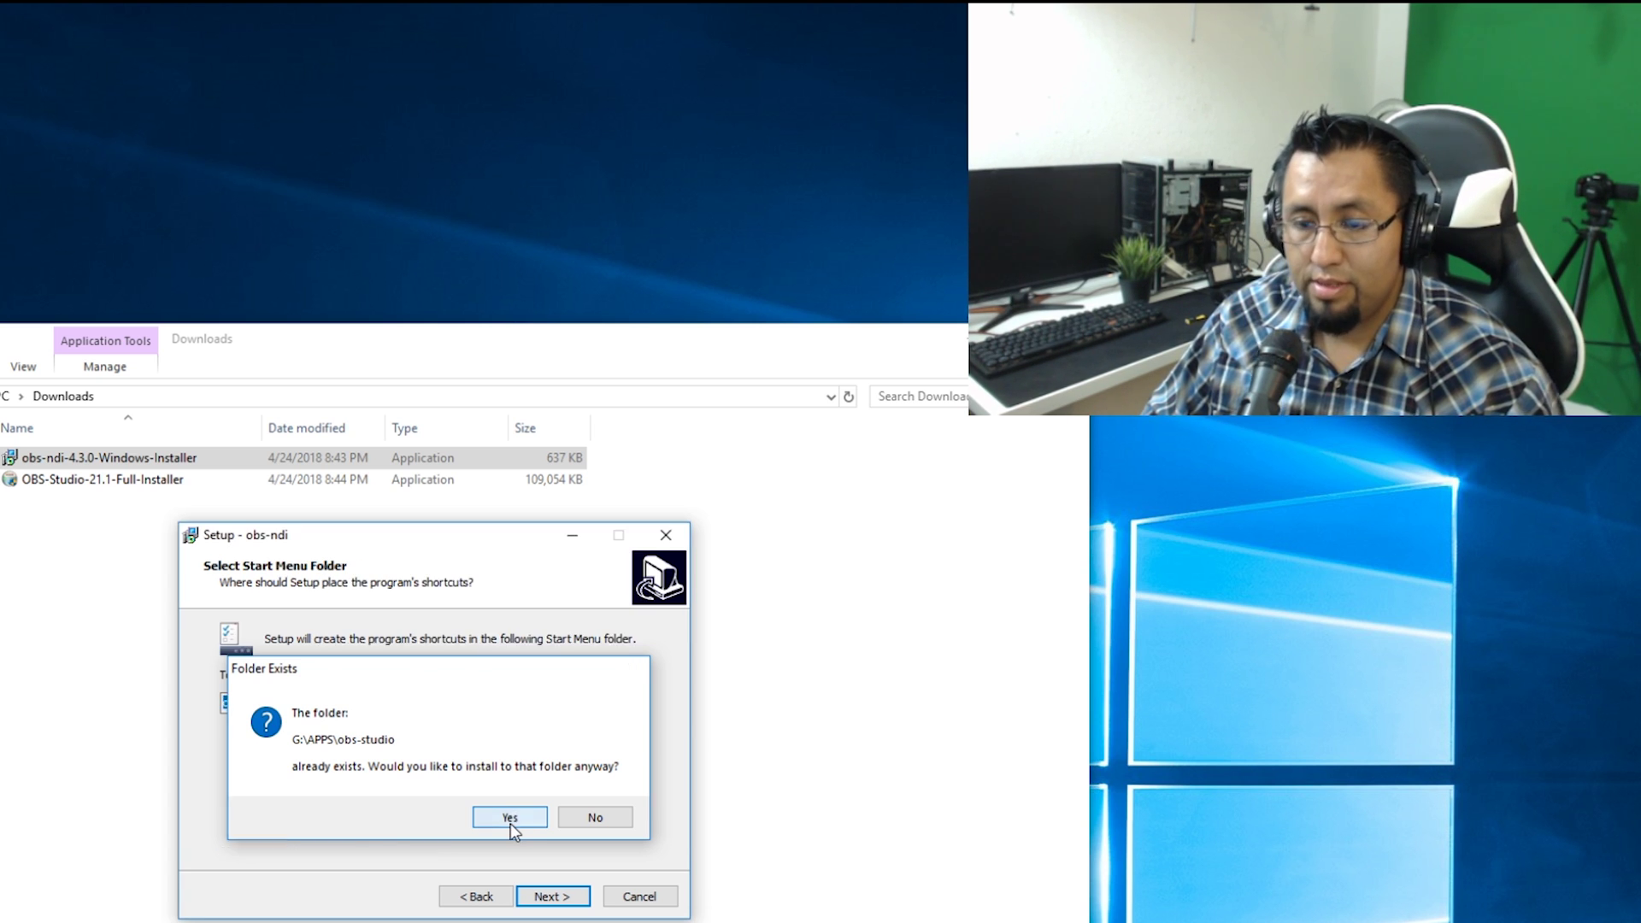
click(565, 904)
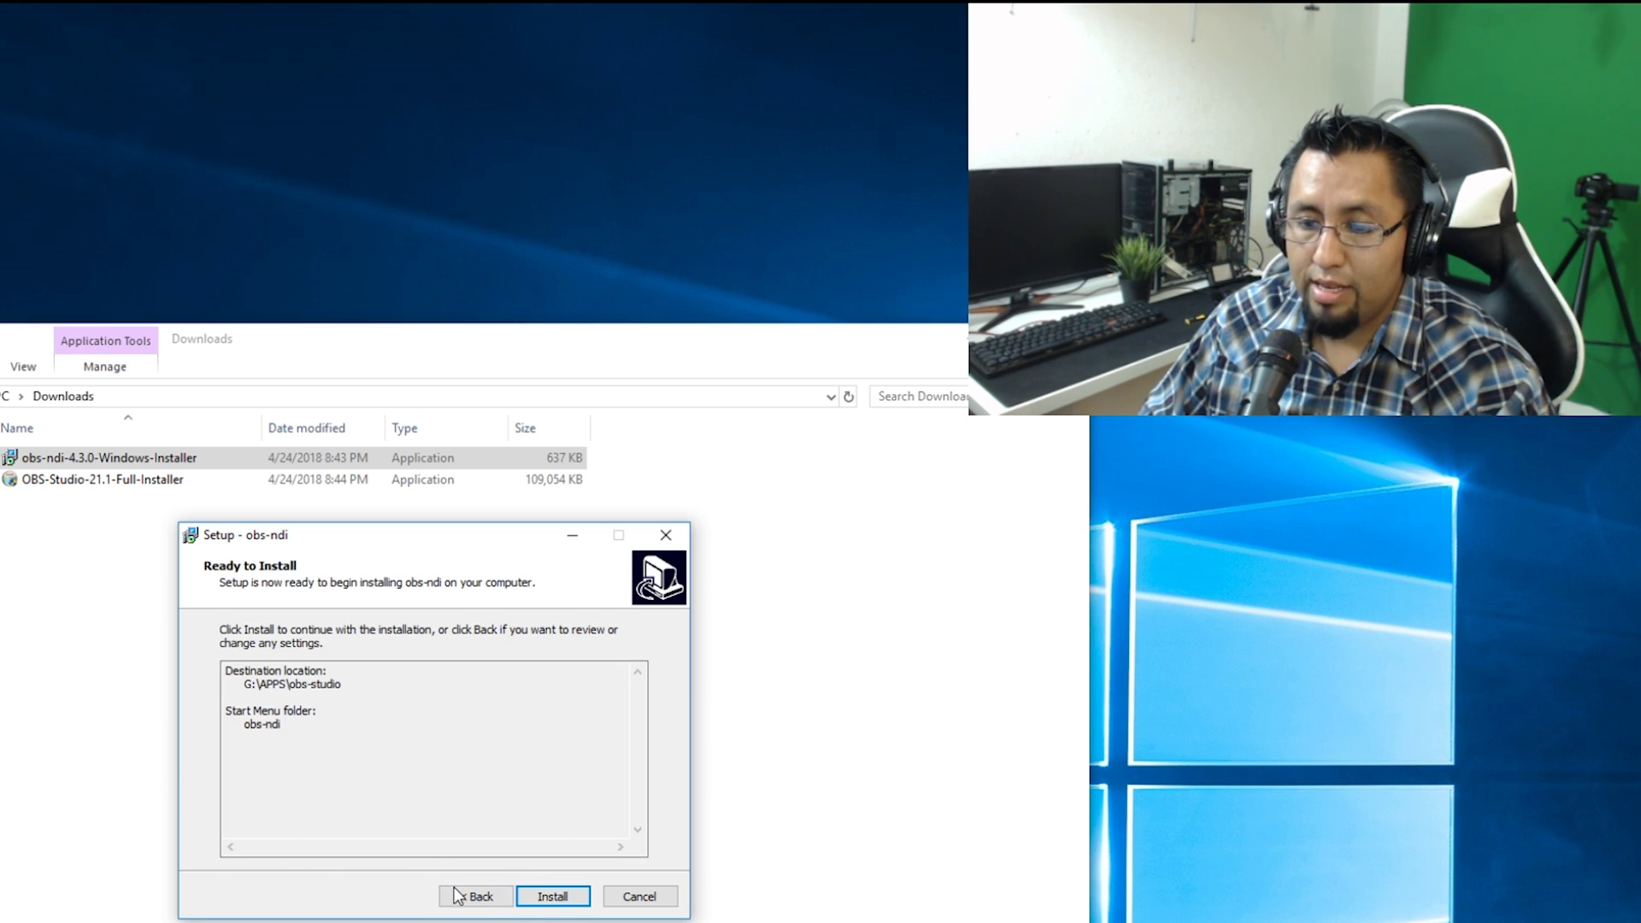
click(562, 899)
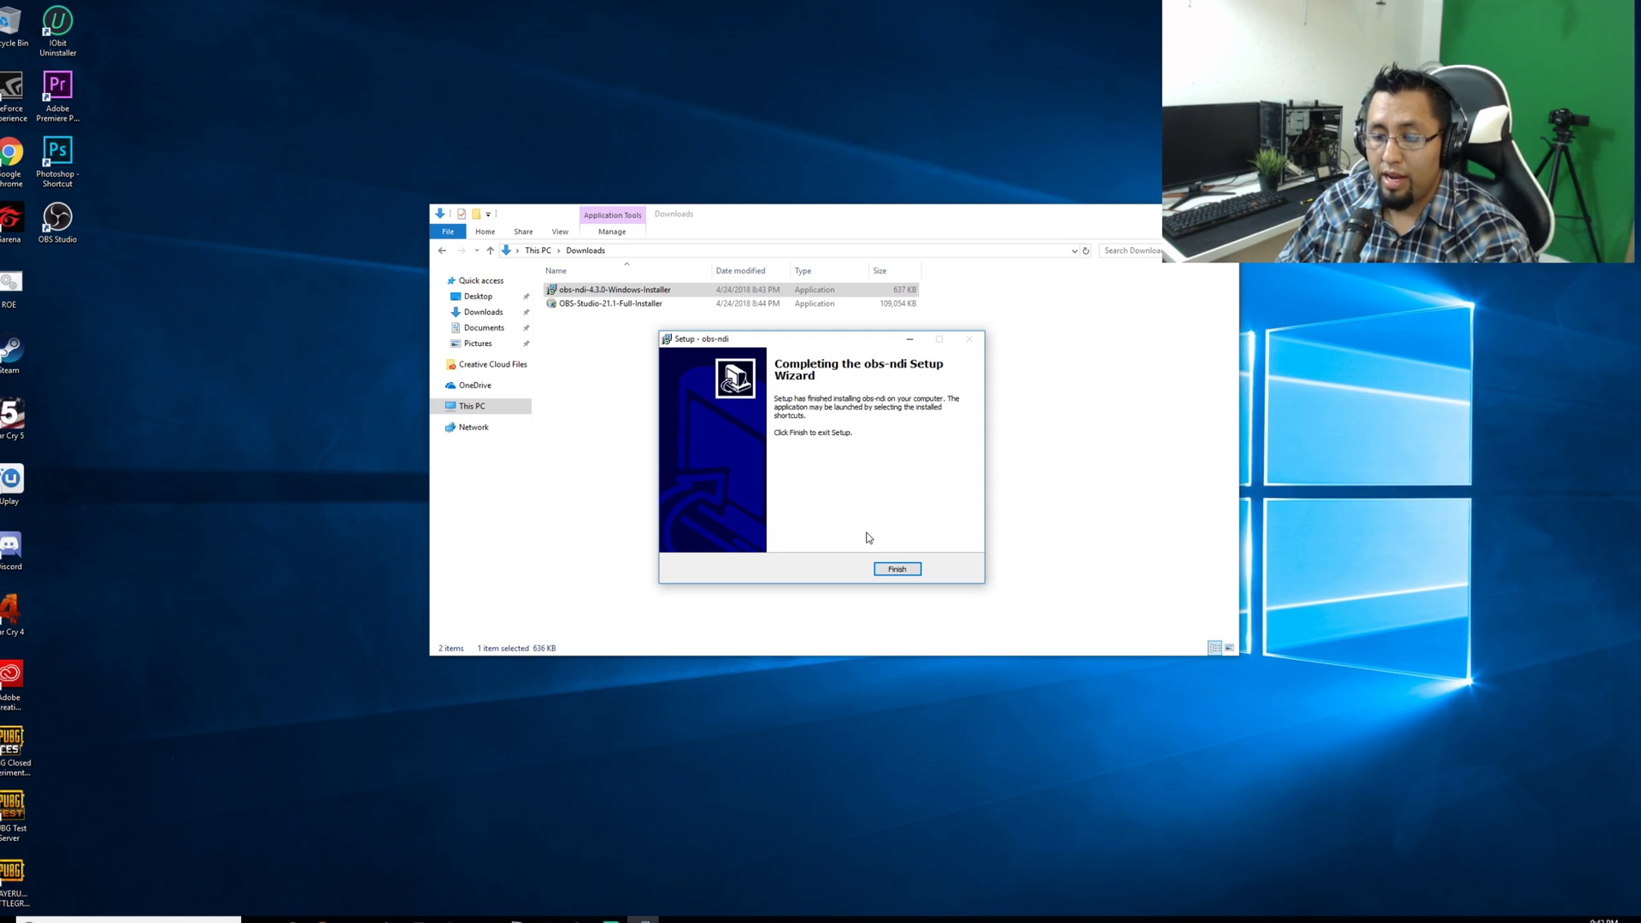
click(894, 570)
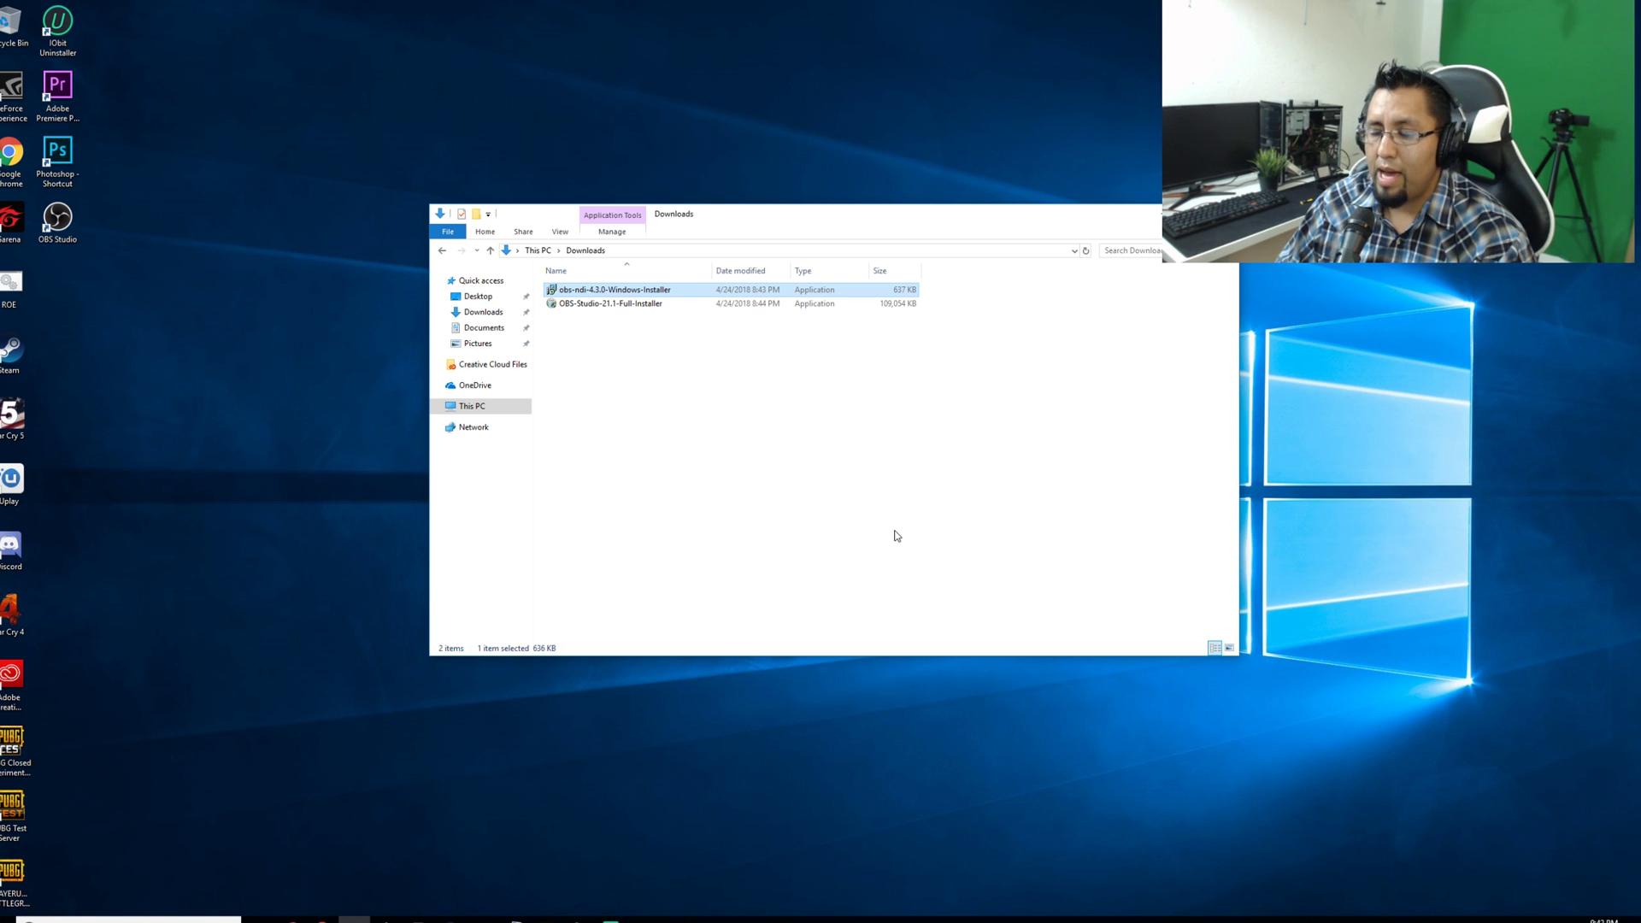
Show the desktop, launch OBS Studio 21.1 from its icon, and open the Tools menu.
key(super+d)
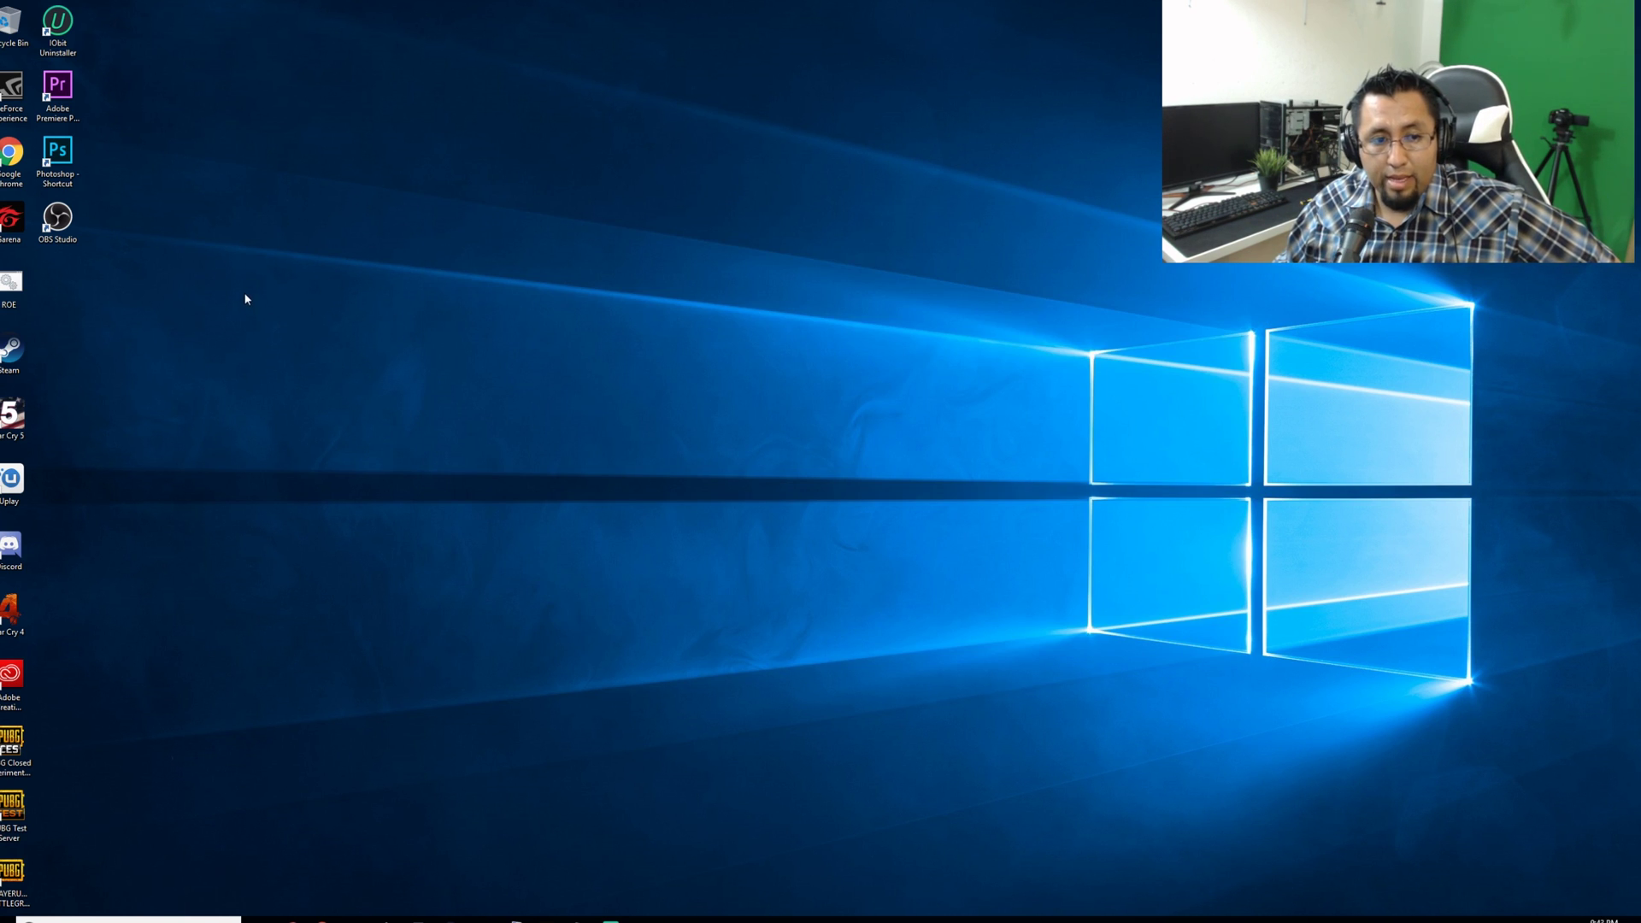
double_click(58, 220)
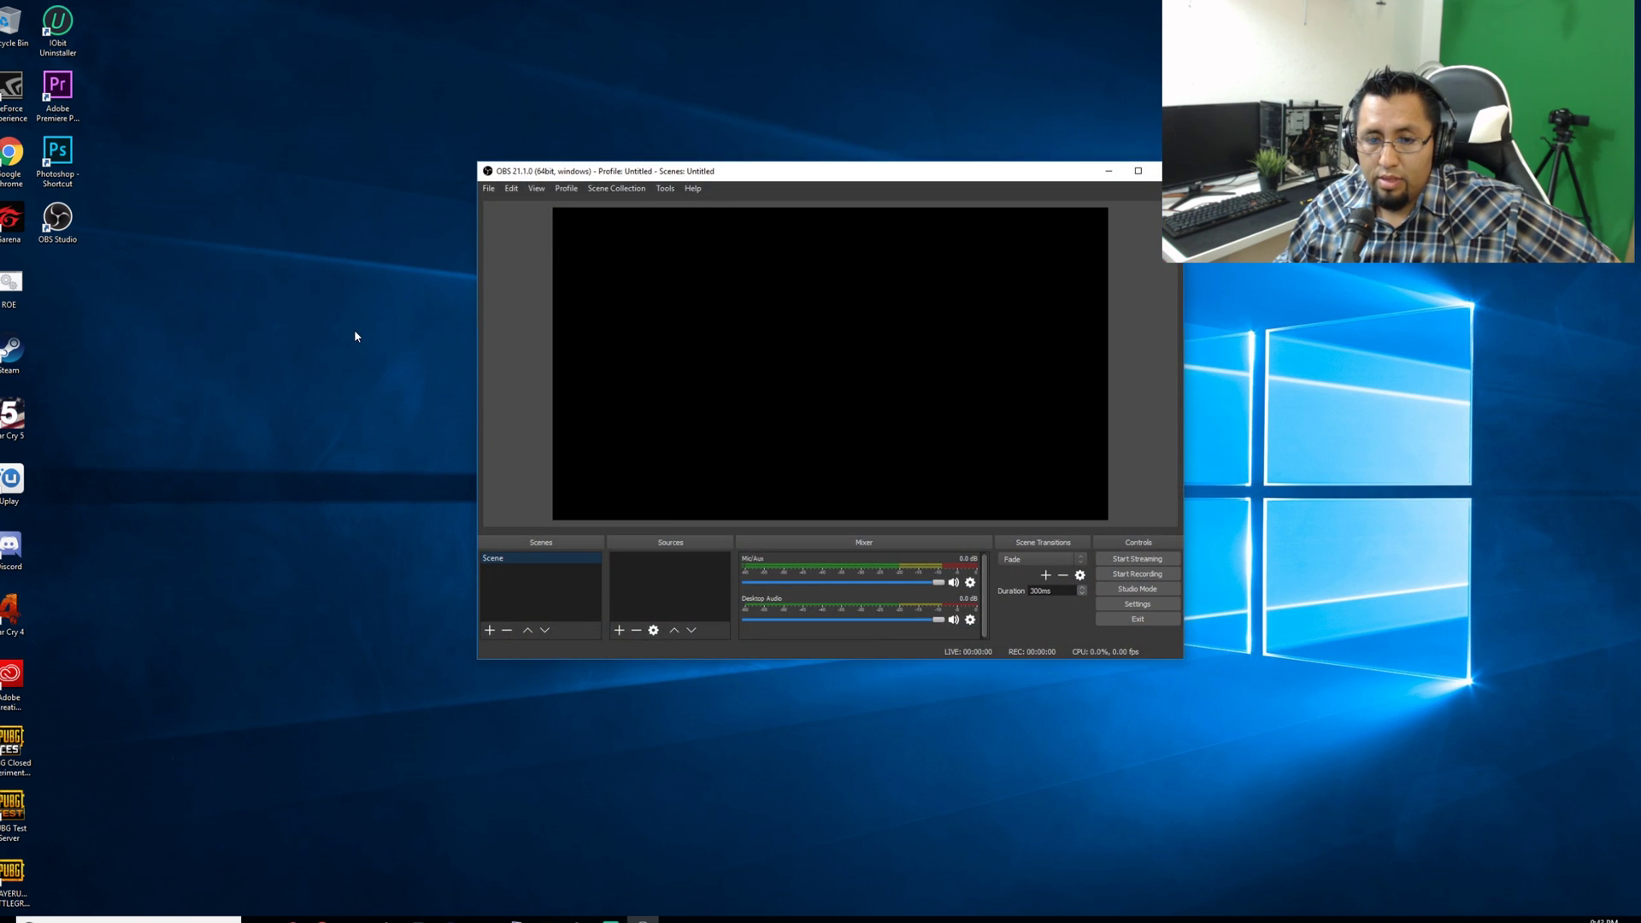
drag(743, 175, 693, 143)
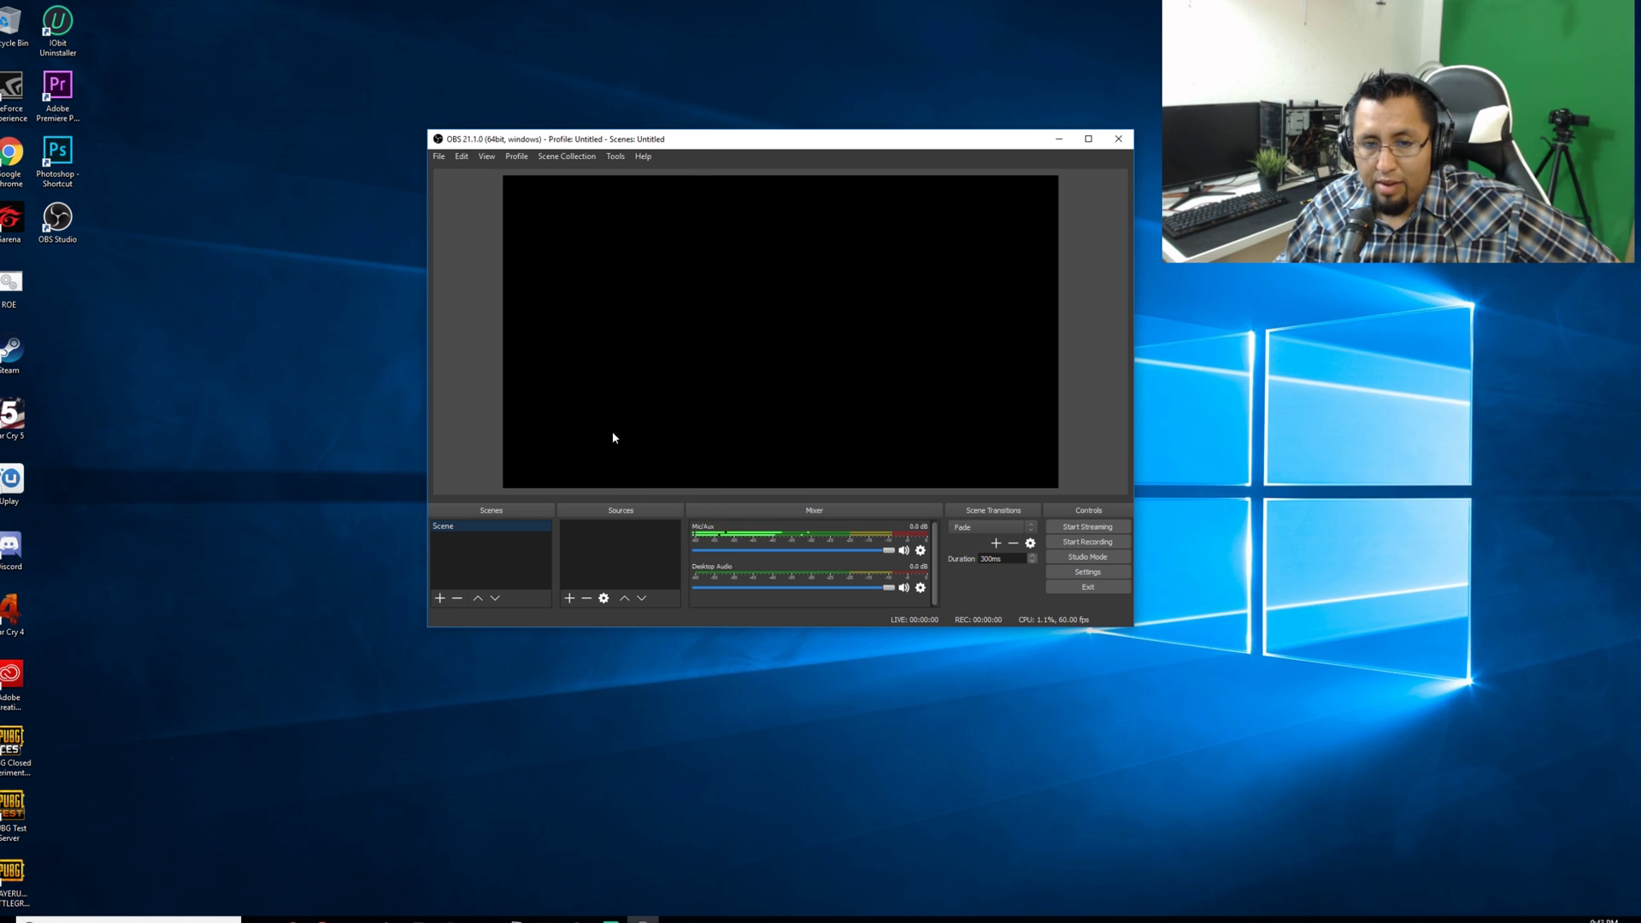
click(616, 158)
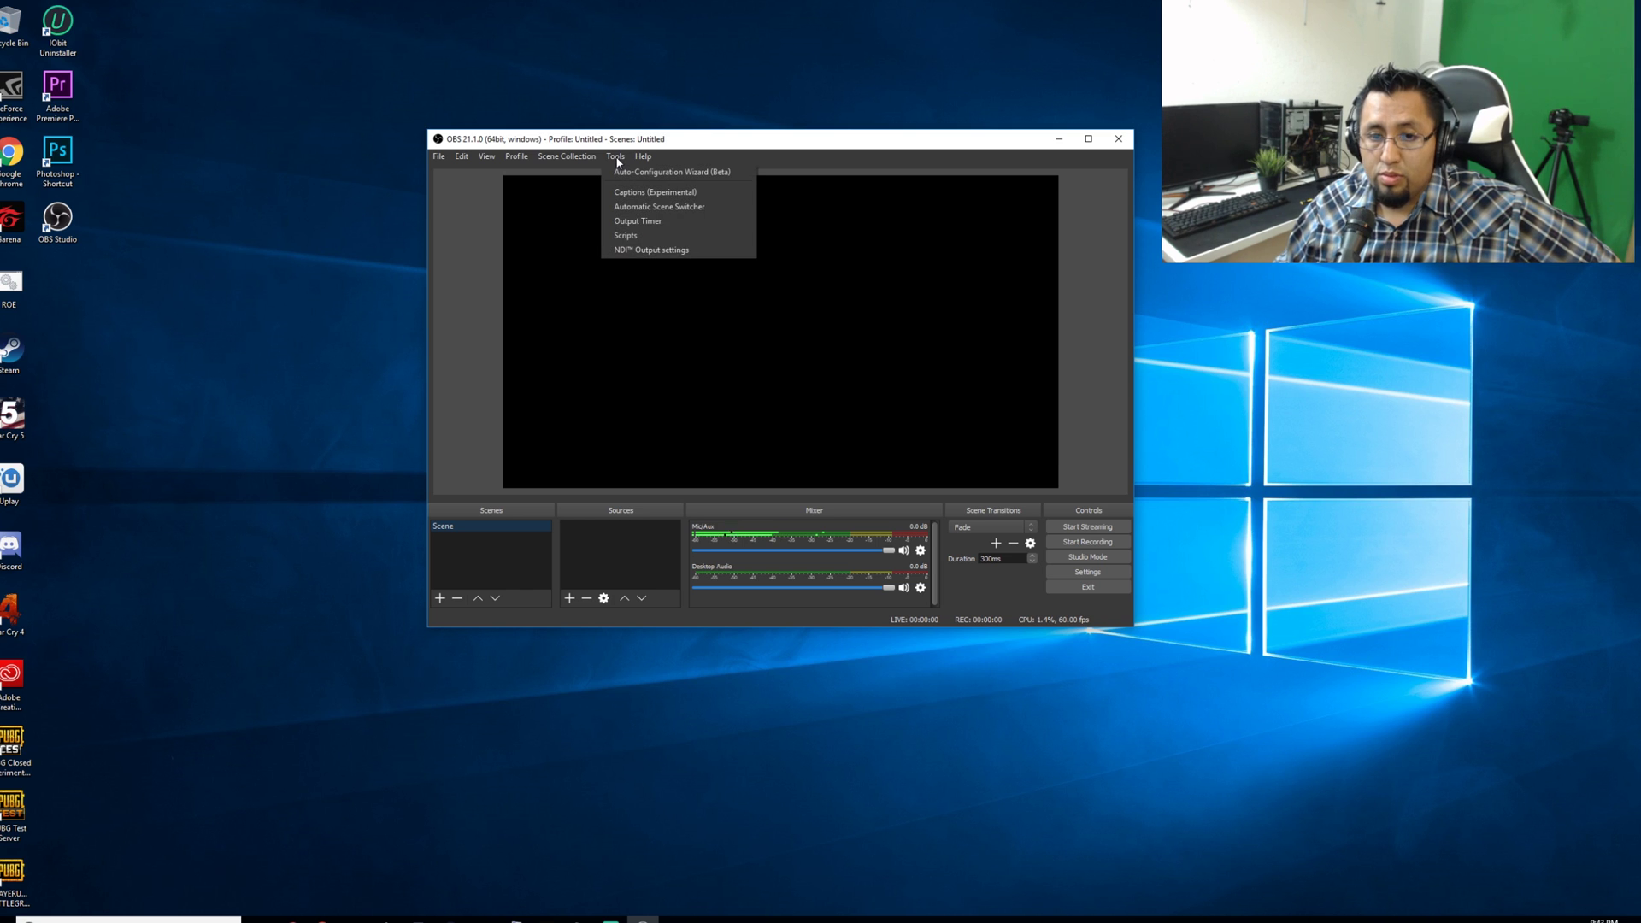
In Tools > NDI Output settings, tick Enable NDI Output, keeping output name OBS.
click(630, 252)
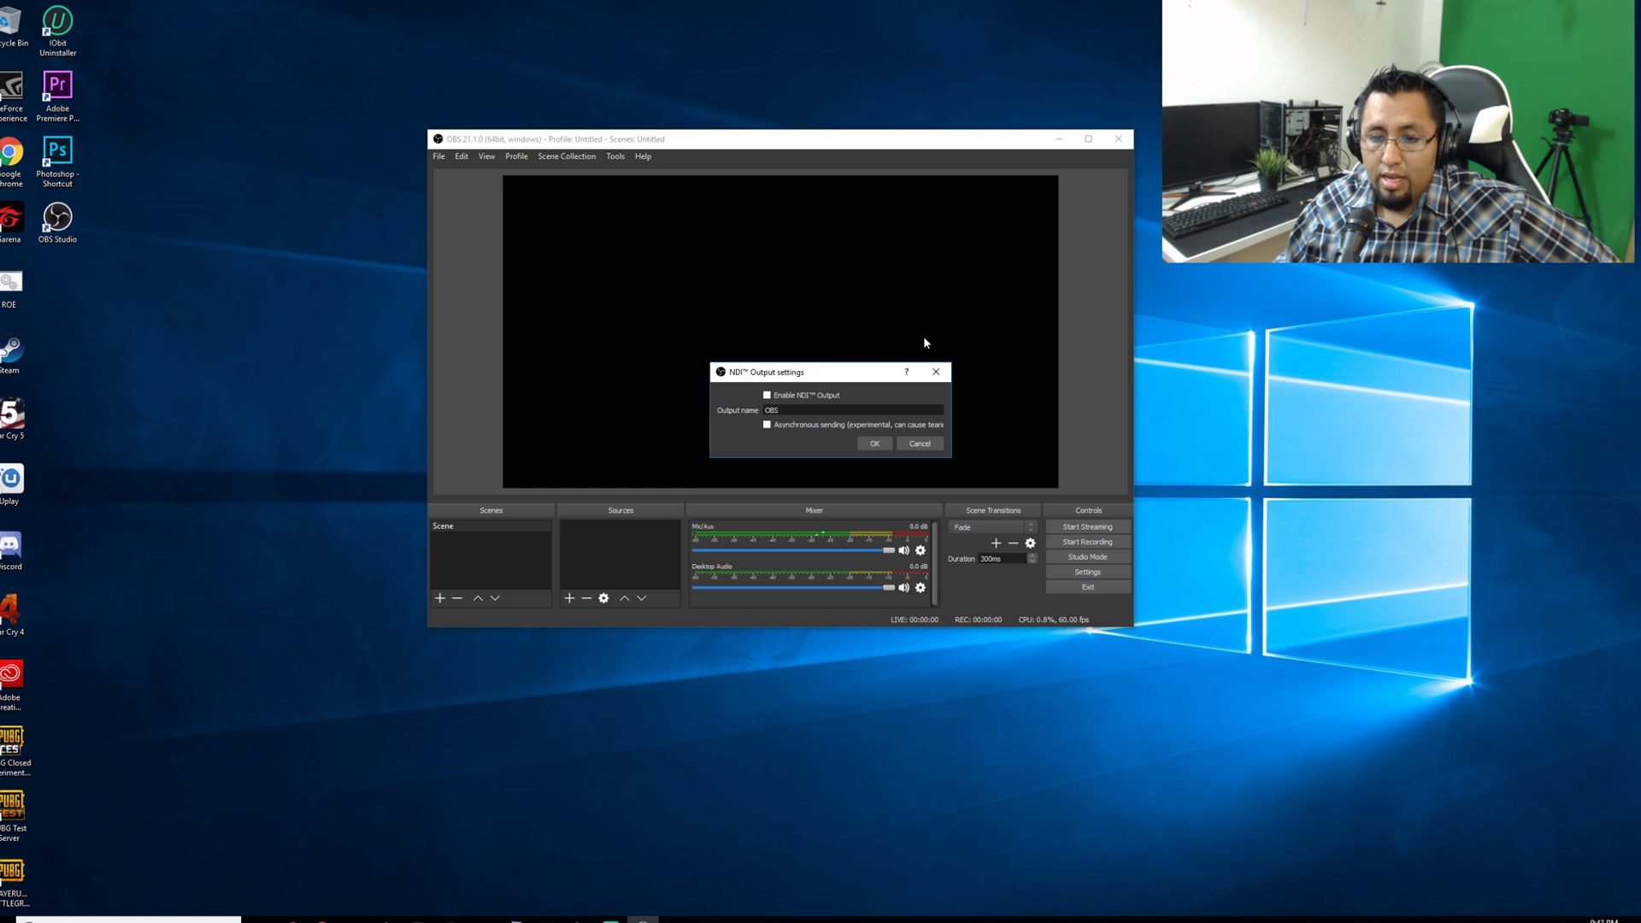
click(767, 397)
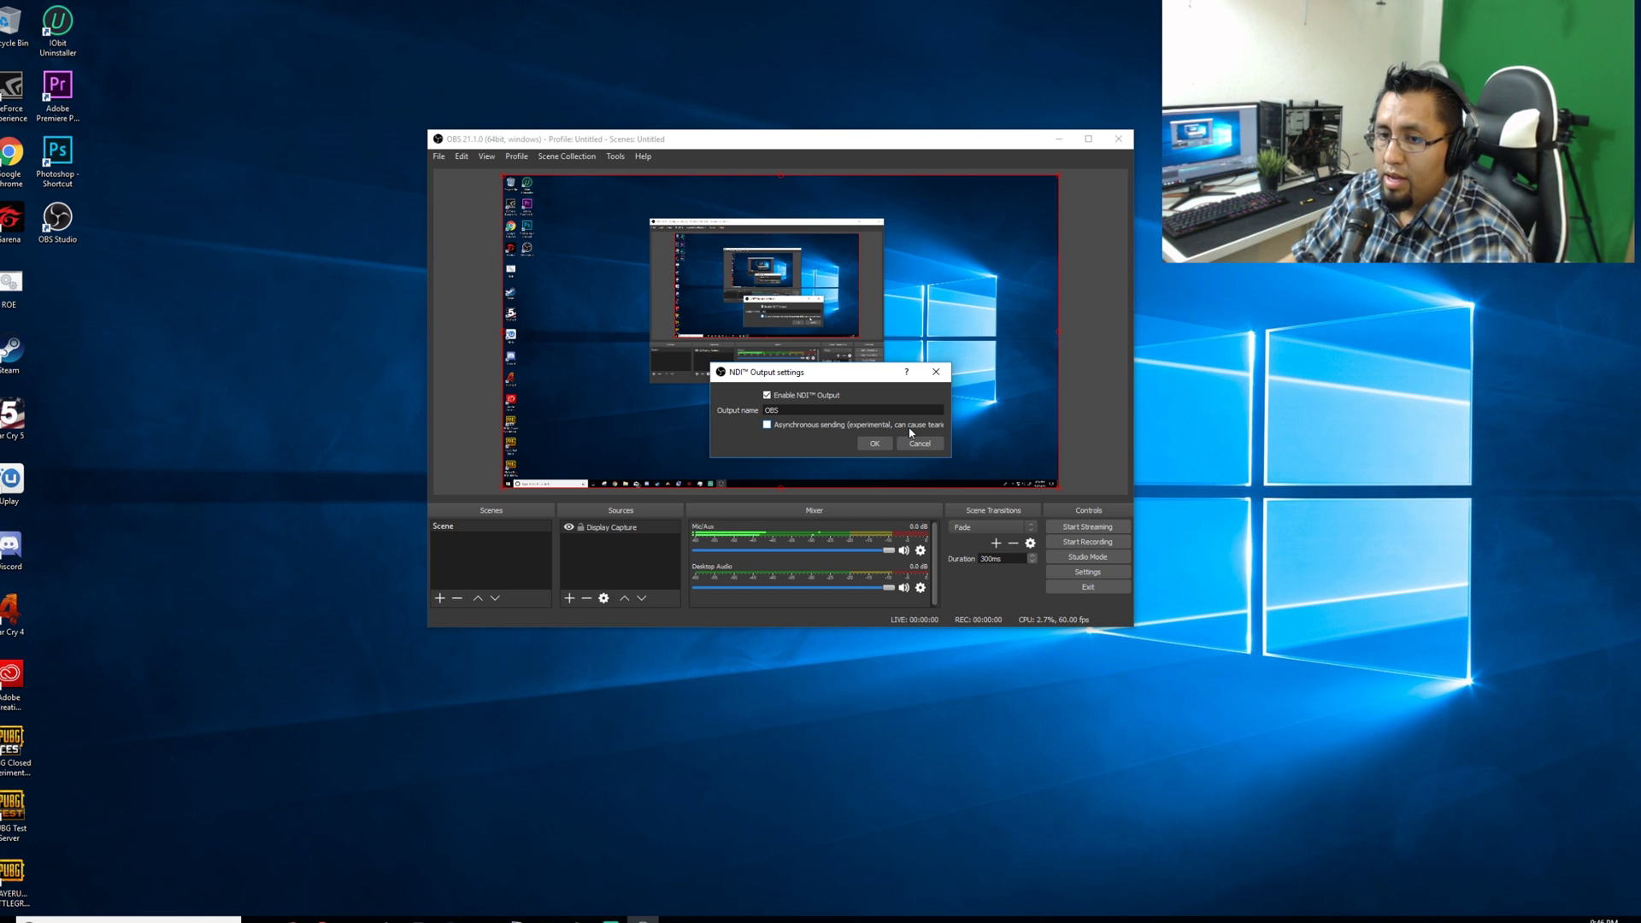
drag(752, 153, 660, 144)
Confirm the NDI Output settings with OK and bring the Streamlabs OBS window onto screen.
click(874, 443)
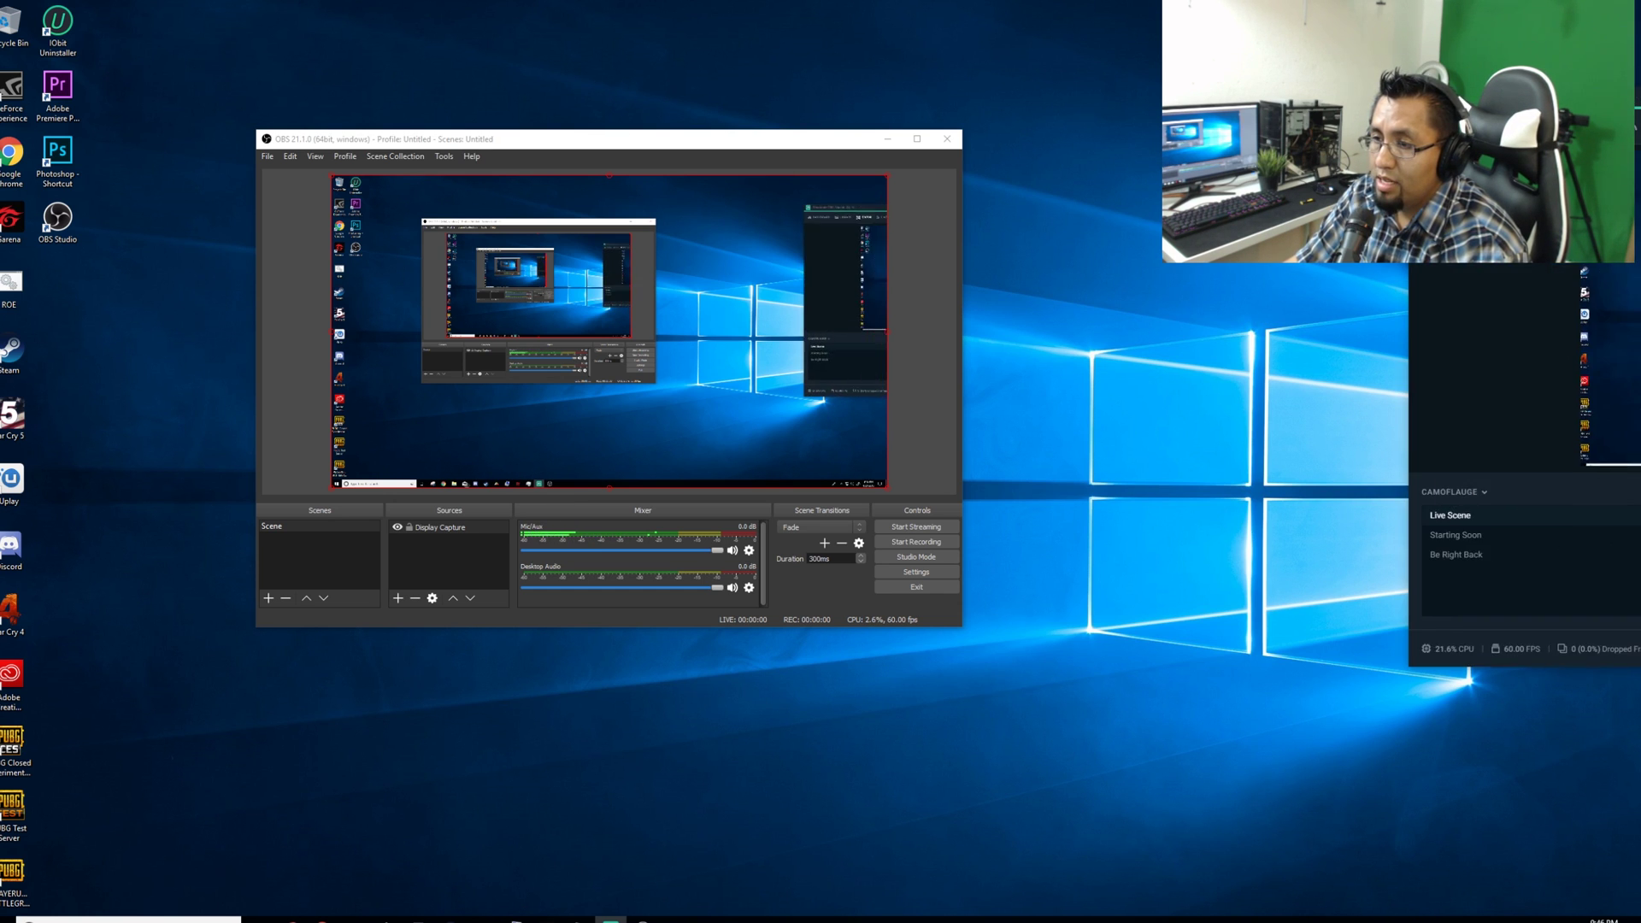
drag(1003, 120, 900, 154)
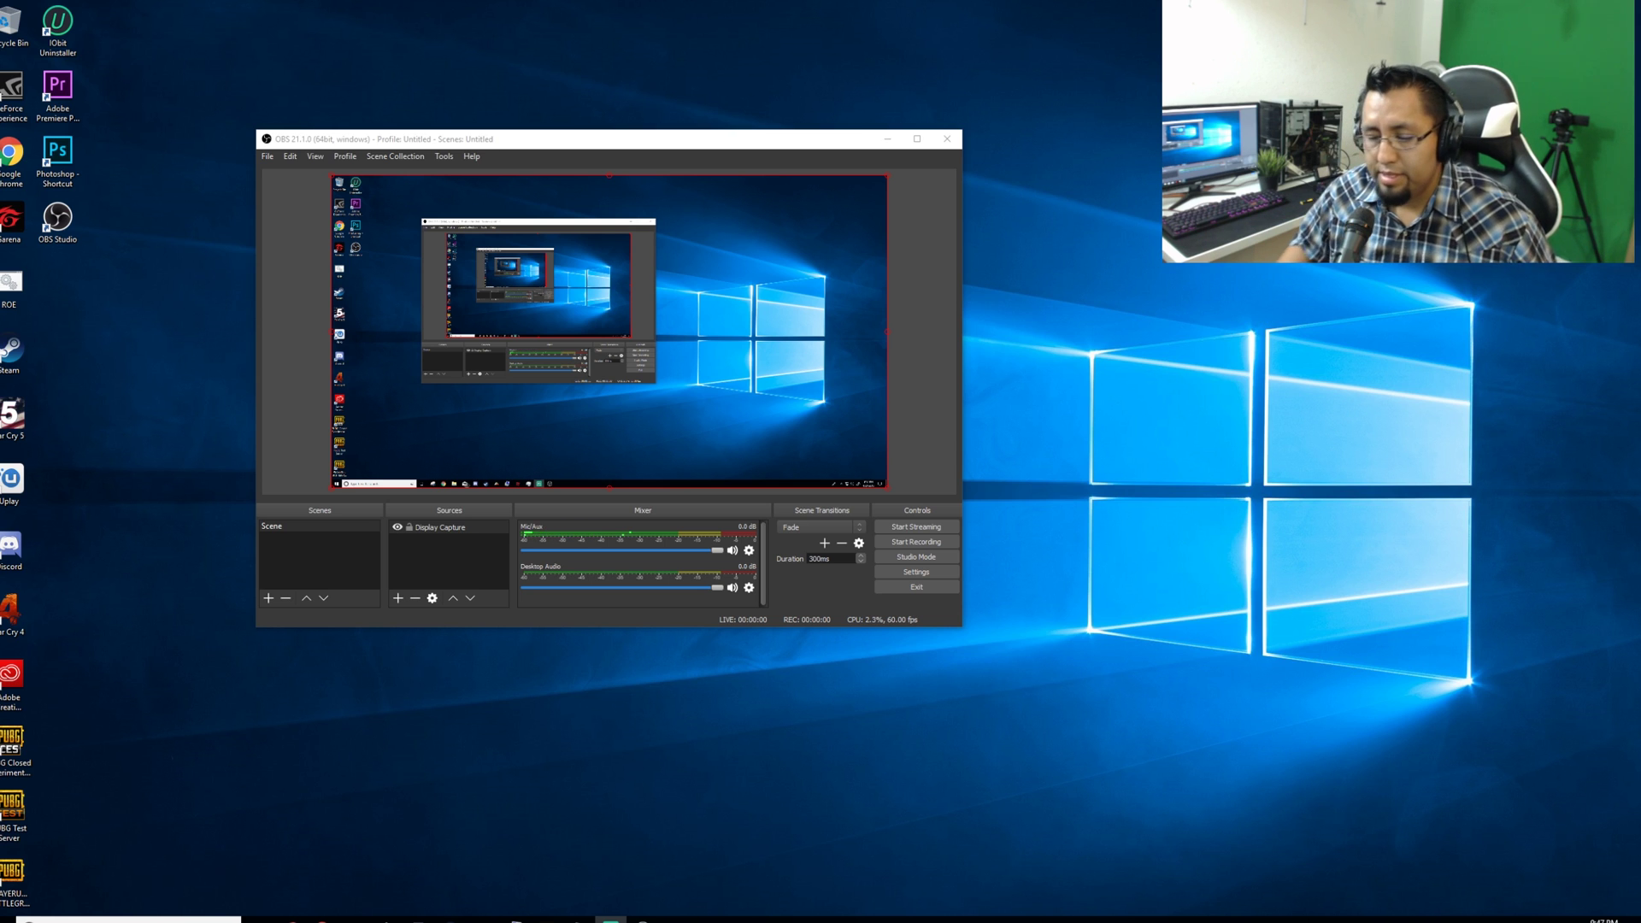
drag(745, 139, 920, 101)
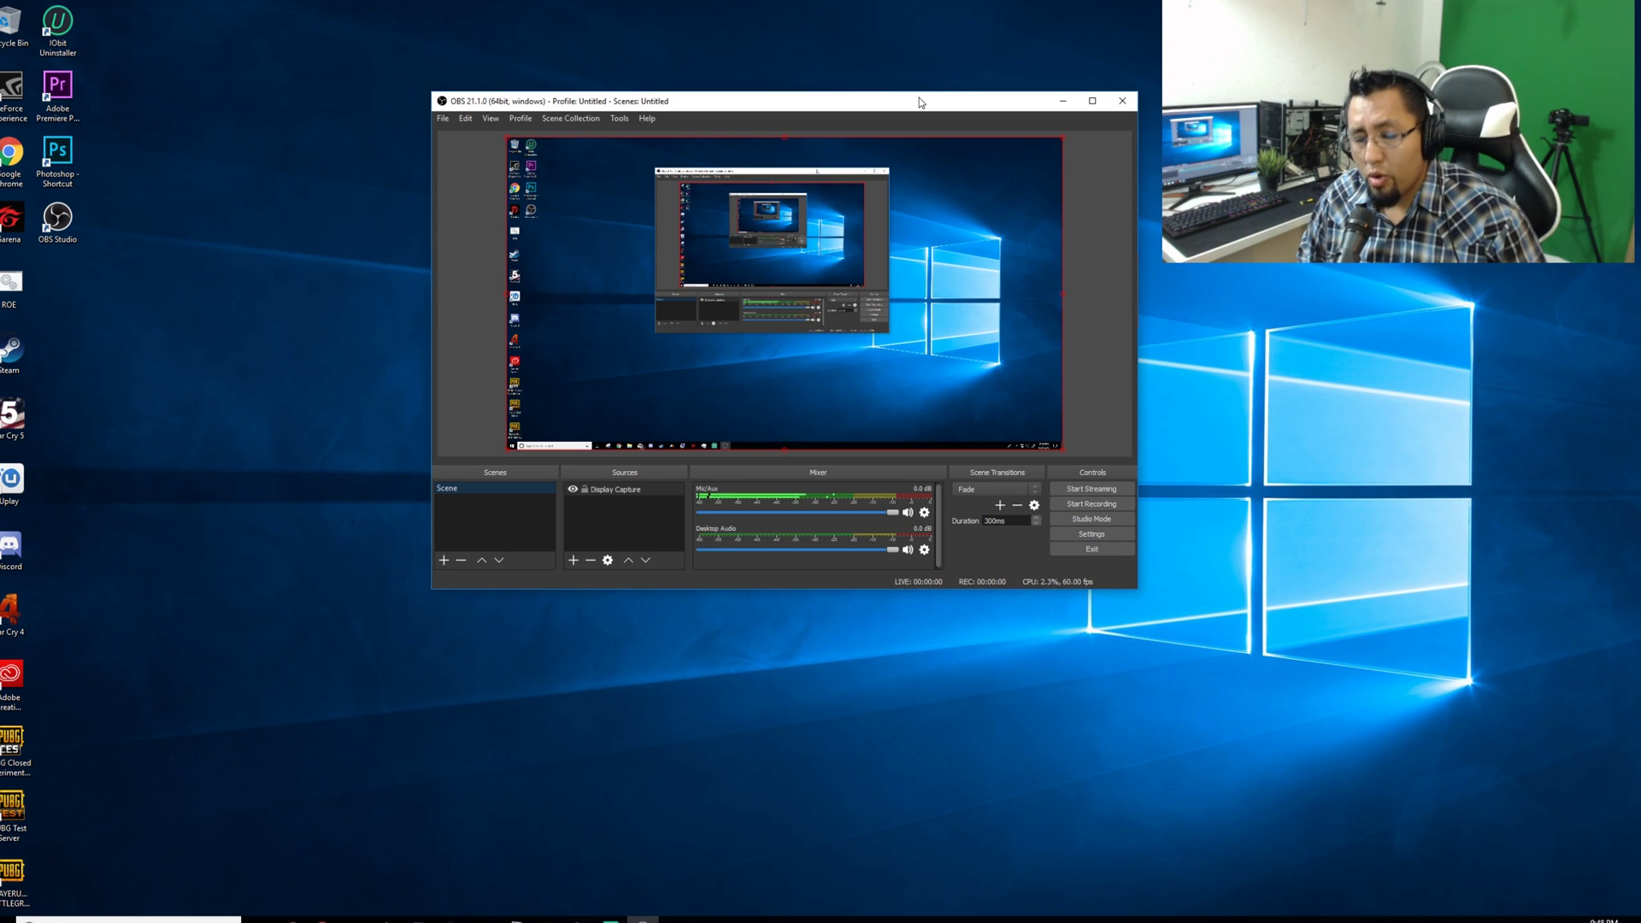